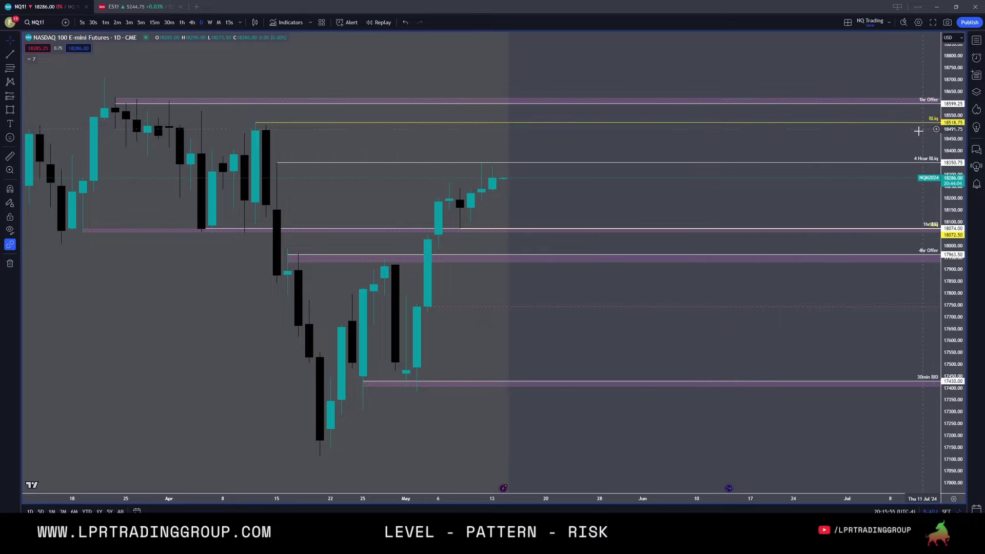
Switch the NQ1! chart to the 4-hour timeframe and frame the price action from early April to mid-May.
left_click(929, 231)
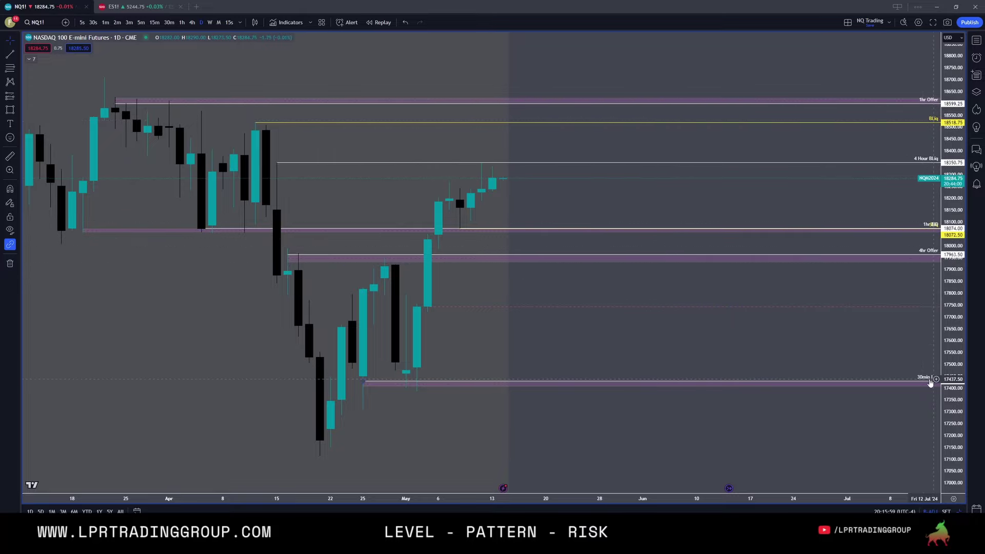
left_click_drag(608, 304, 815, 307)
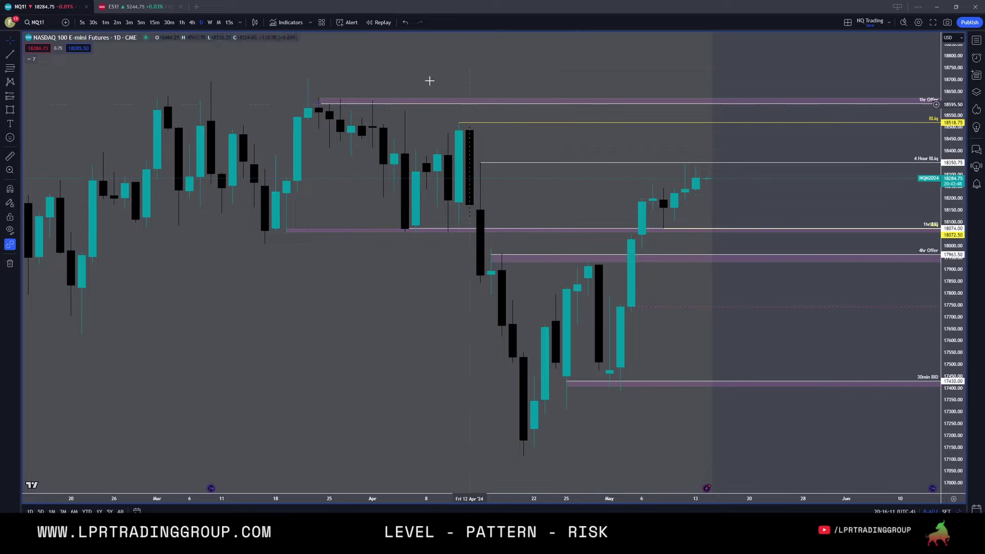
left_click(191, 22)
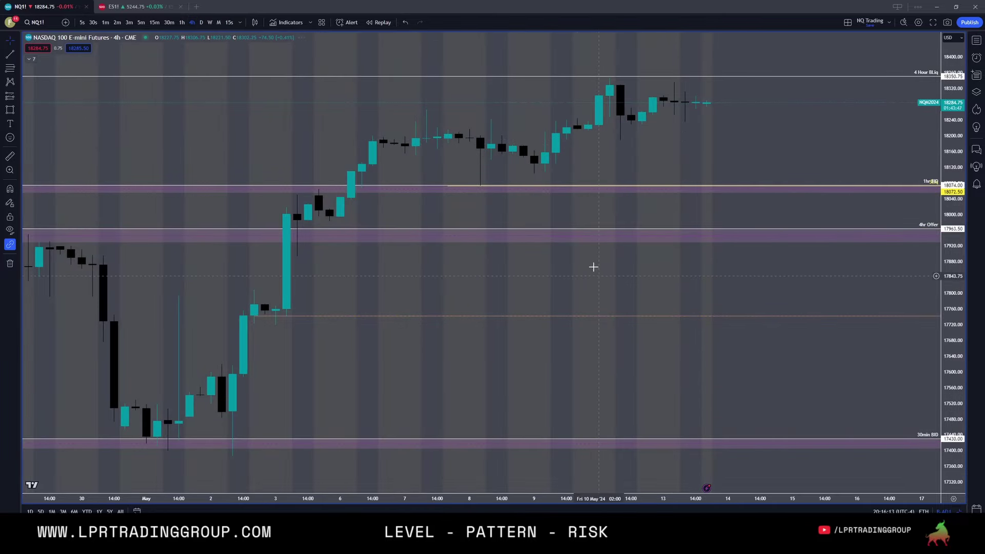
scroll(481, 269, "down", 5)
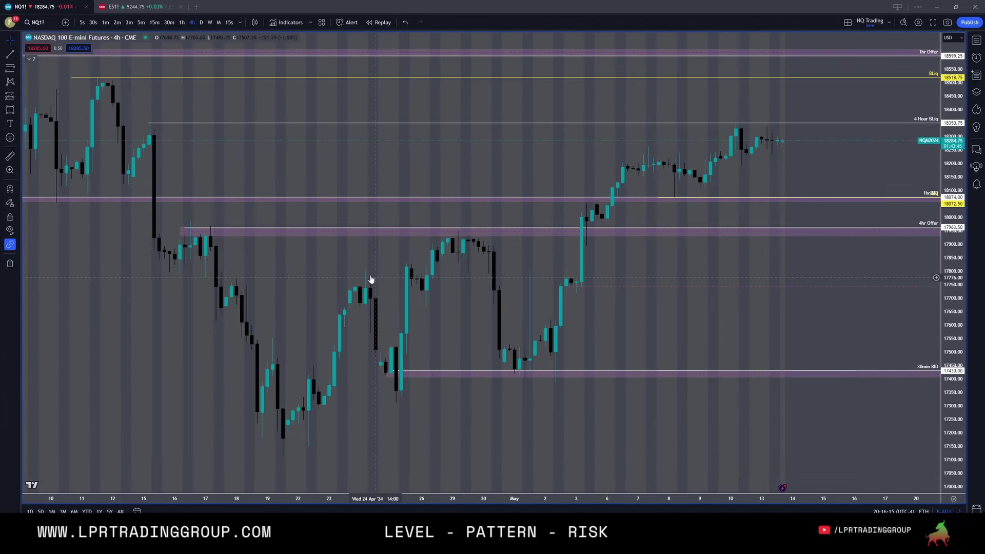
left_click_drag(409, 256, 449, 262)
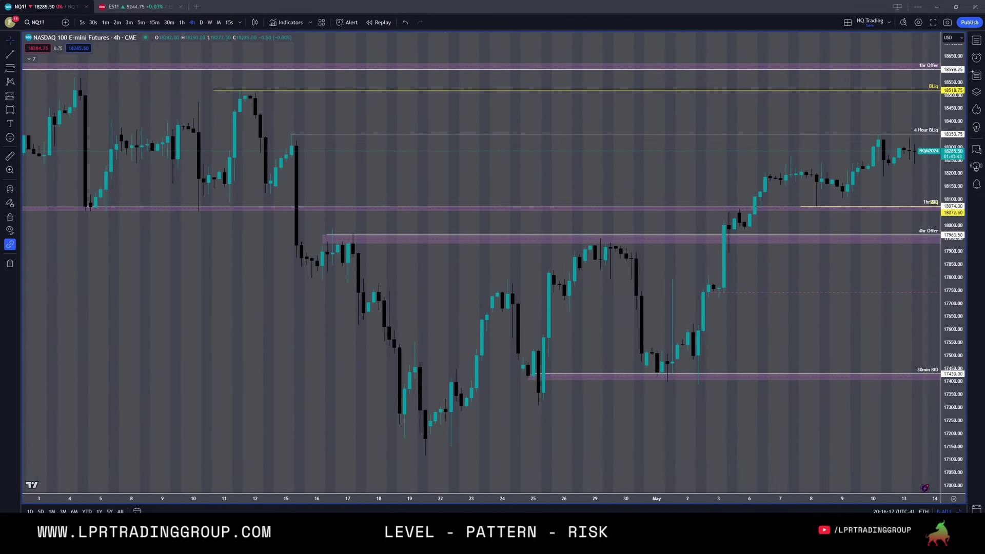
Ink around the 4hr Offer label and the zone's mid-April origin, sketch the price reaction there, and clear the marks.
left_click_drag(333, 225, 324, 253)
left_click_drag(928, 220, 940, 257)
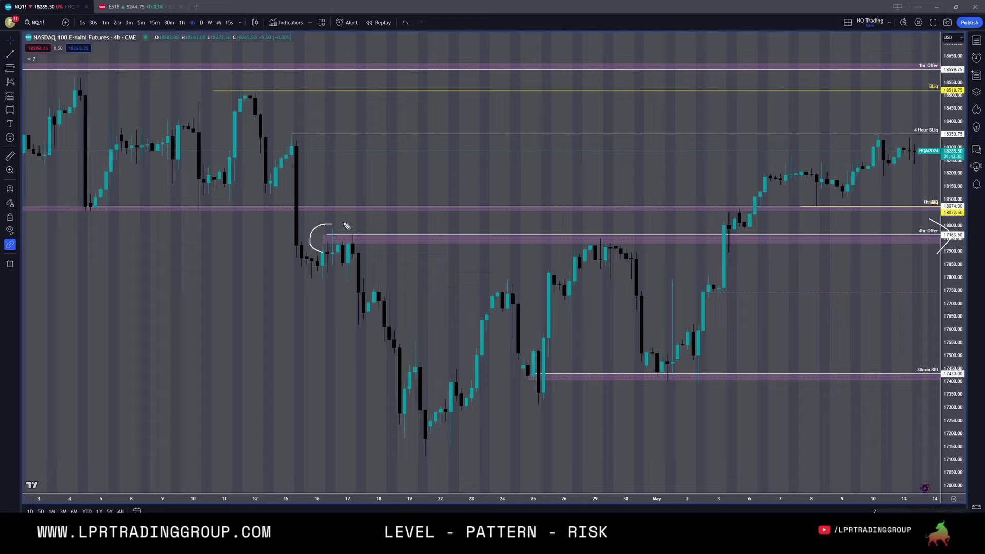
mouse_move(304, 256)
left_mouse_down()
mouse_move(326, 268)
mouse_move(333, 242)
mouse_move(342, 254)
mouse_move(350, 235)
mouse_move(344, 249)
left_mouse_up()
left_click_drag(352, 242, 353, 247)
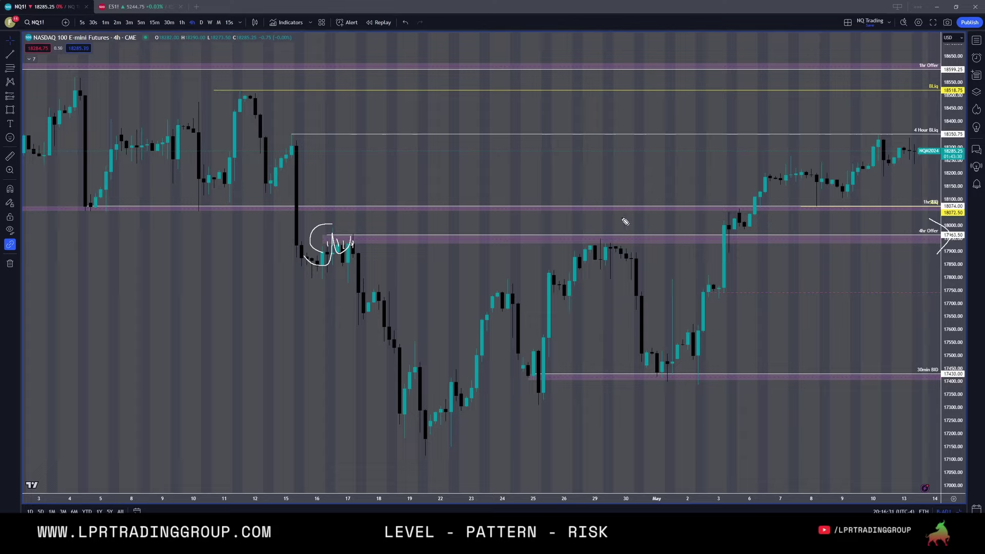
left_click_drag(354, 245, 376, 294)
key("Escape")
Box the 4hr Offer zone's 16–17 April origin, sketch the move into it and an arrow down to the following low, and clear the marks.
mouse_move(328, 239)
left_mouse_down()
mouse_move(369, 247)
mouse_move(359, 247)
left_mouse_up()
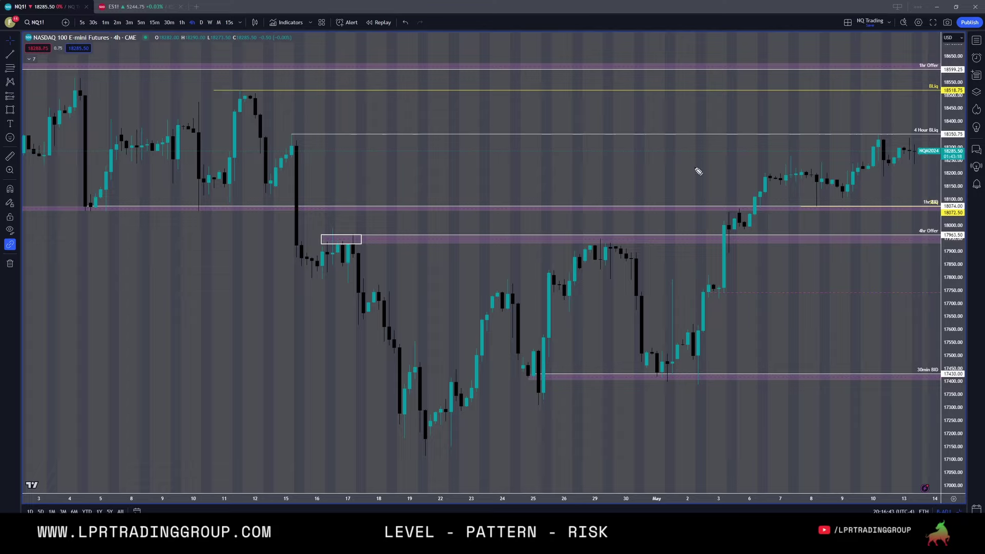
left_click_drag(367, 218, 341, 233)
left_click_drag(336, 226, 338, 236)
mouse_move(289, 256)
left_mouse_down()
mouse_move(330, 263)
mouse_move(339, 244)
mouse_move(320, 237)
mouse_move(358, 244)
left_mouse_up()
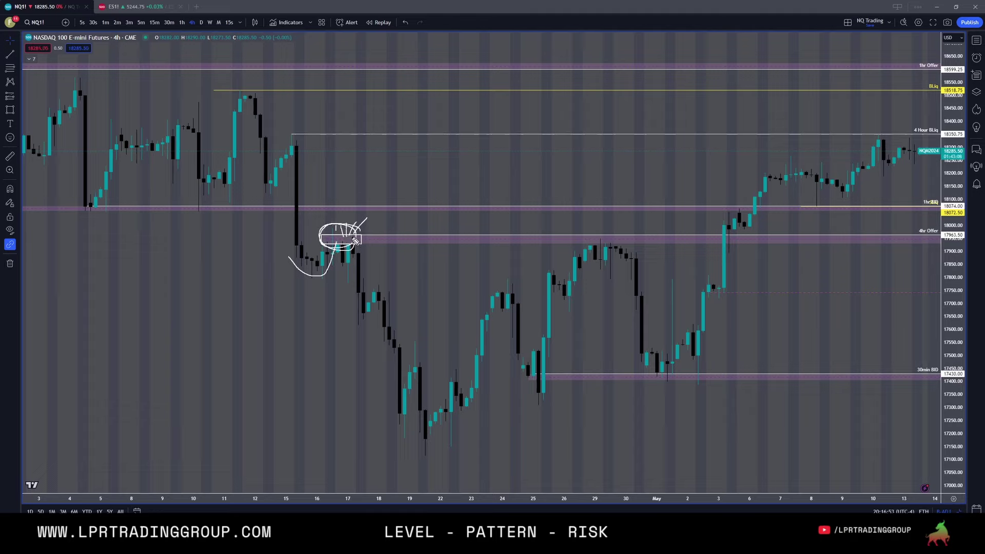
mouse_move(320, 236)
left_mouse_down()
mouse_move(361, 237)
mouse_move(321, 245)
mouse_move(357, 238)
mouse_move(331, 246)
left_mouse_up()
mouse_move(346, 254)
left_mouse_down()
mouse_move(433, 425)
mouse_move(432, 409)
left_mouse_up()
mouse_move(422, 410)
left_mouse_down()
mouse_move(440, 434)
mouse_move(429, 417)
left_mouse_up()
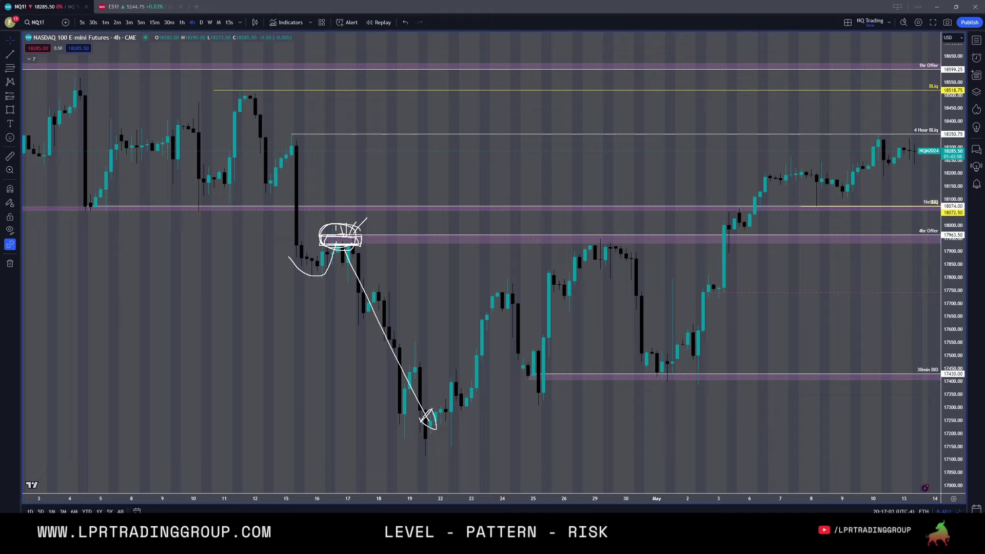
key("Escape")
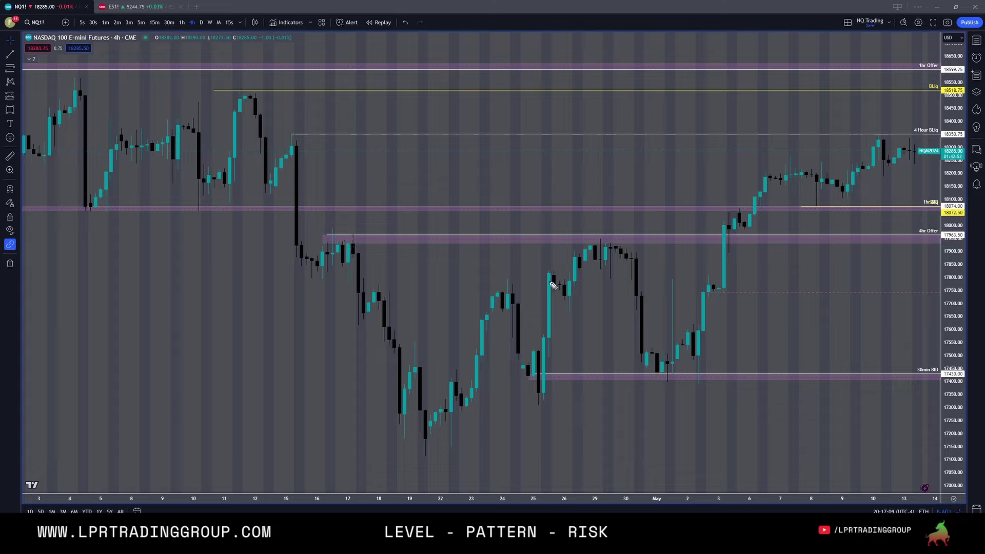
Circle the candles around 29 April that retest the 4hr Offer zone, and clear the circle.
mouse_move(623, 238)
left_mouse_down()
mouse_move(585, 253)
mouse_move(619, 235)
mouse_move(624, 256)
mouse_move(588, 250)
left_mouse_up()
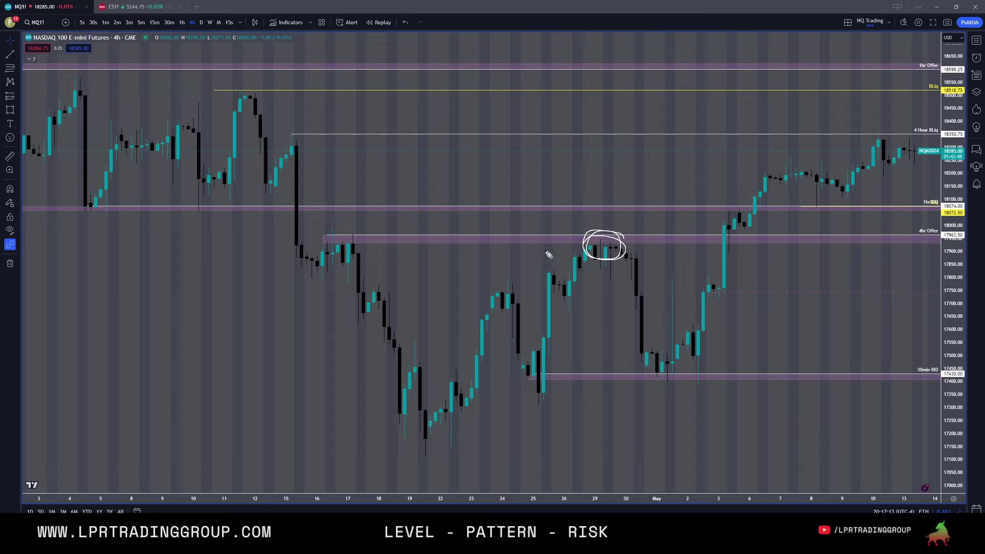
left_click_drag(595, 246, 591, 250)
key("Escape")
Mark the 4hr Offer label and the zone's origin, clear them, and mark the 30min BID zone in early May and its label.
mouse_move(938, 231)
left_mouse_down()
mouse_move(921, 223)
mouse_move(947, 239)
left_mouse_up()
mouse_move(332, 240)
left_mouse_down()
mouse_move(353, 236)
mouse_move(324, 240)
mouse_move(354, 240)
left_mouse_up()
key("Escape")
left_click_drag(650, 370, 709, 383)
mouse_move(940, 362)
left_mouse_down()
mouse_move(905, 377)
mouse_move(929, 359)
left_mouse_up()
Switch the chart to the 1-hour timeframe and frame the March to late-April price action with the 1hr Offer zone.
left_click_drag(716, 235, 470, 228)
scroll(508, 240, "down", 8)
scroll(674, 293, "down", 5)
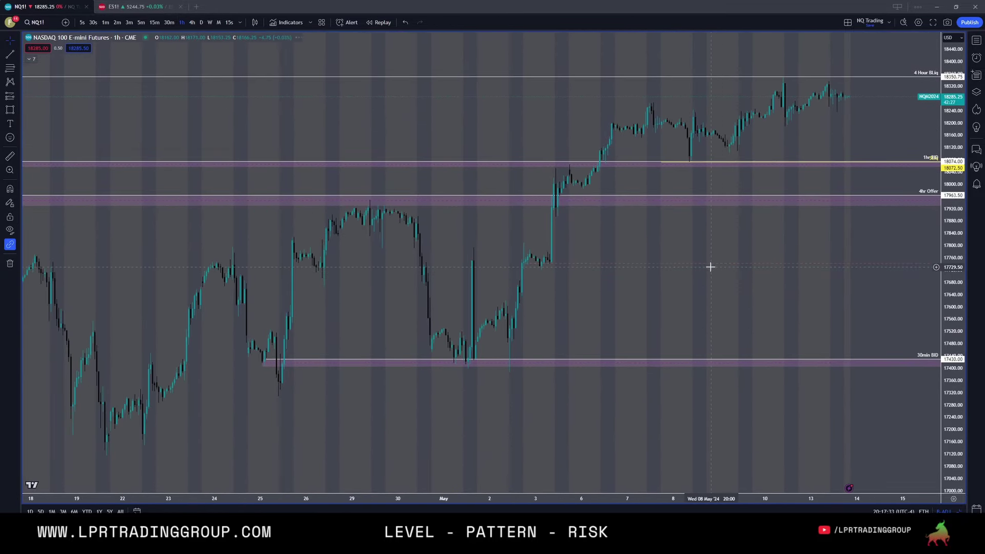
scroll(674, 261, "down", 4)
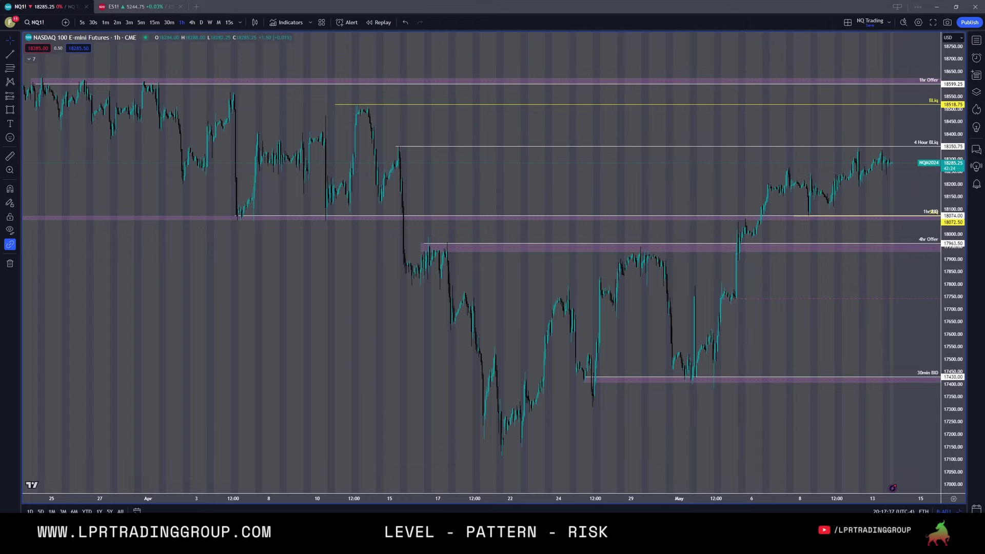
scroll(679, 121, "down", 1)
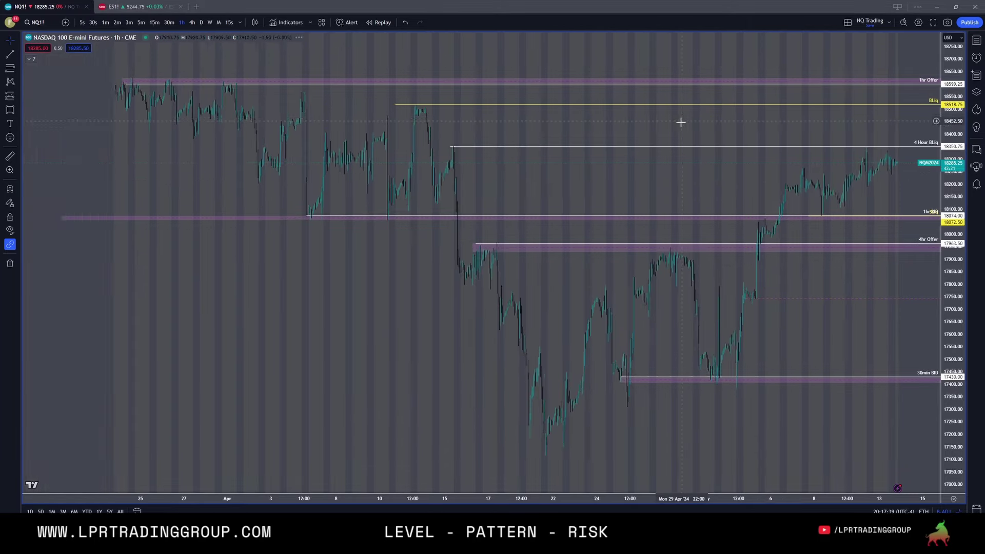
left_click_drag(536, 140, 755, 144)
scroll(755, 145, "up", 1)
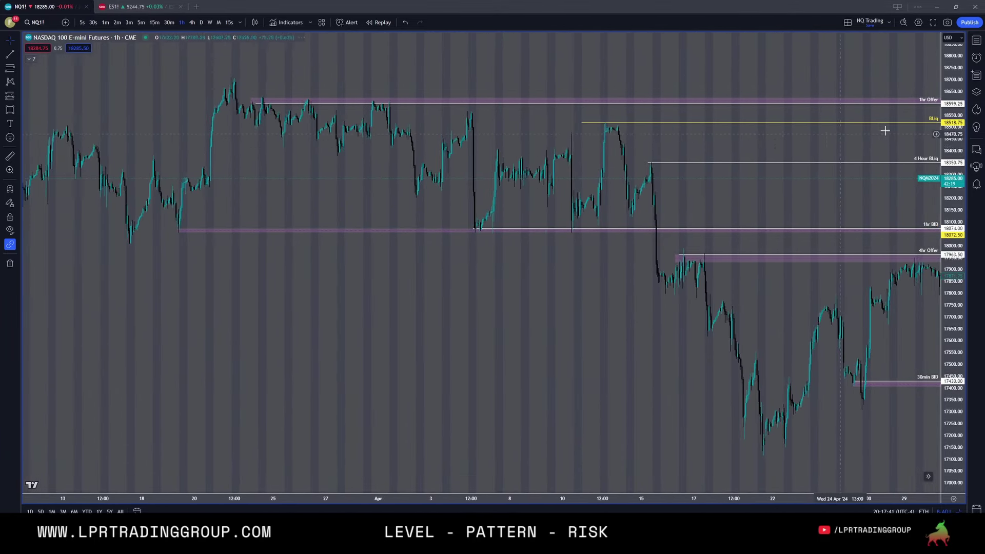
Mark the touches of the 1hr Offer zone in late March and early April, sketch the declines from it, and clear the marks.
mouse_move(252, 116)
left_mouse_down()
mouse_move(260, 105)
mouse_move(280, 129)
mouse_move(310, 100)
mouse_move(328, 123)
mouse_move(360, 130)
mouse_move(374, 105)
mouse_move(415, 147)
left_mouse_up()
key("ctrl+z")
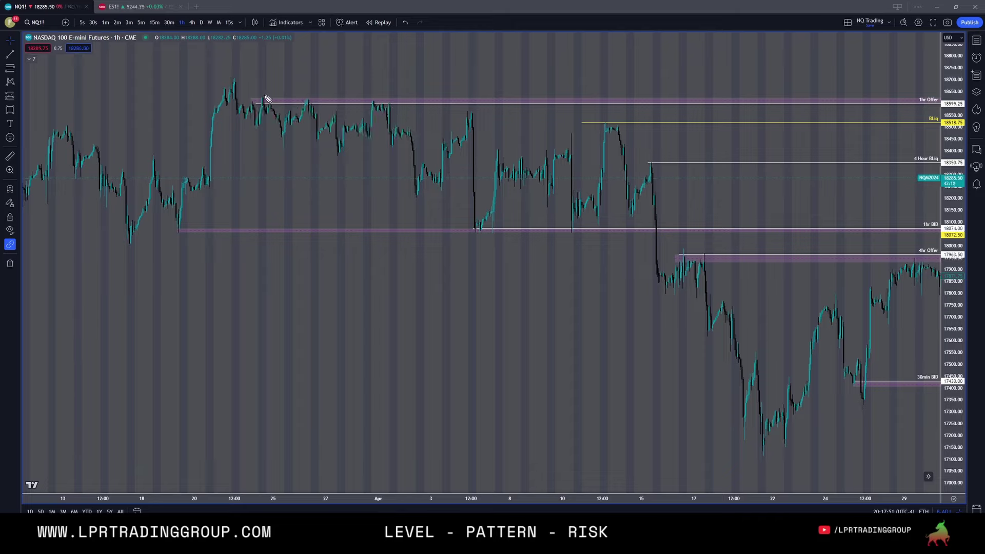
mouse_move(253, 101)
left_mouse_down()
mouse_move(315, 105)
mouse_move(255, 101)
left_mouse_up()
mouse_move(261, 101)
left_mouse_down()
mouse_move(312, 103)
mouse_move(263, 108)
left_mouse_up()
mouse_move(311, 102)
left_mouse_down()
mouse_move(361, 137)
mouse_move(374, 101)
mouse_move(387, 104)
mouse_move(422, 180)
left_mouse_up()
mouse_move(389, 102)
left_mouse_down()
mouse_move(396, 106)
mouse_move(372, 107)
mouse_move(389, 109)
left_mouse_up()
key("ctrl+shift+7")
left_click_drag(388, 109, 393, 132)
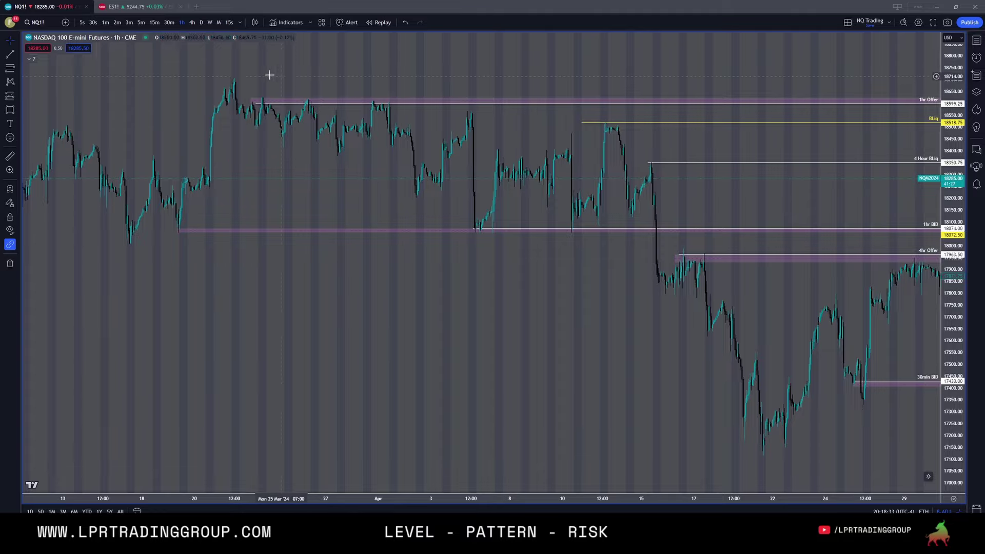
left_click(169, 22)
left_click_drag(743, 180, 500, 160)
scroll(500, 159, "down", 5)
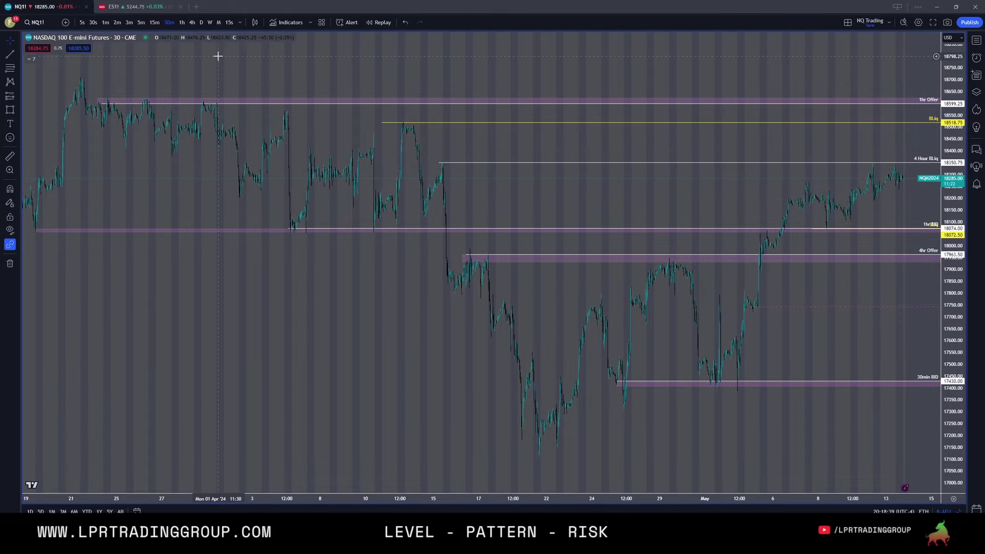
key("ctrl+z")
left_click(181, 23)
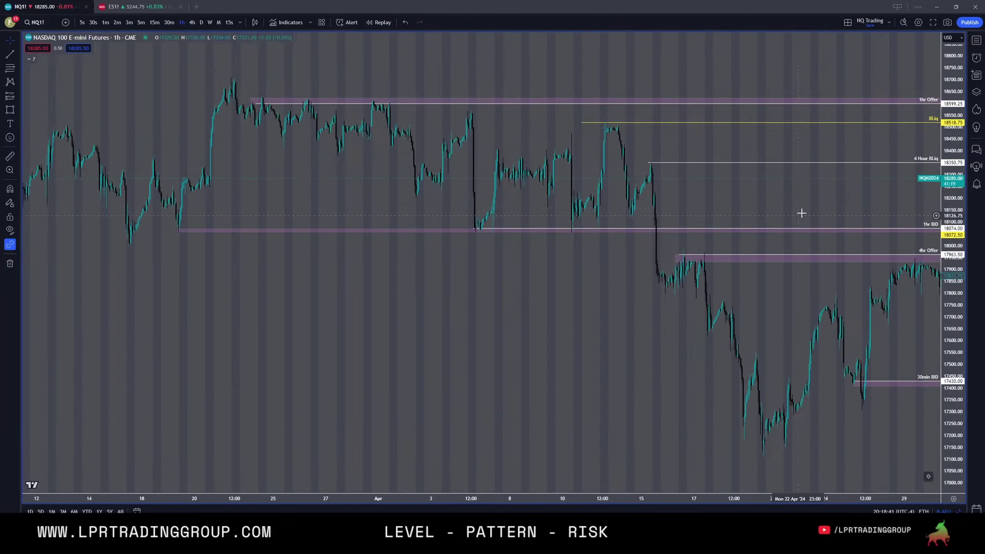
Circle the 1hr BID label and the zone's touches from 19 March to 15 April, and trace the rally from the 10 April touch.
left_click_drag(800, 214, 720, 203)
scroll(689, 224, "down", 2)
left_click_drag(434, 260, 668, 271)
scroll(668, 270, "up", 4)
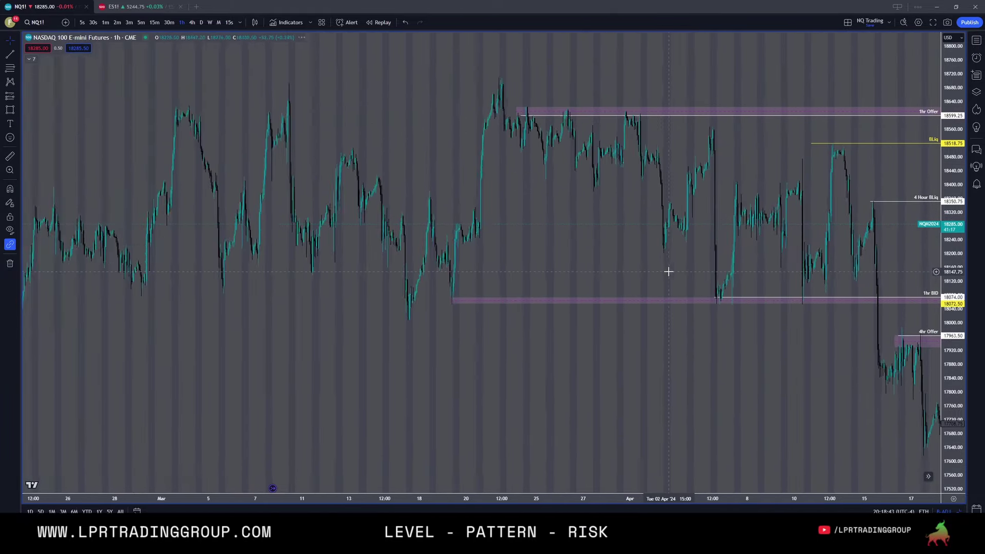
left_click_drag(597, 268, 559, 267)
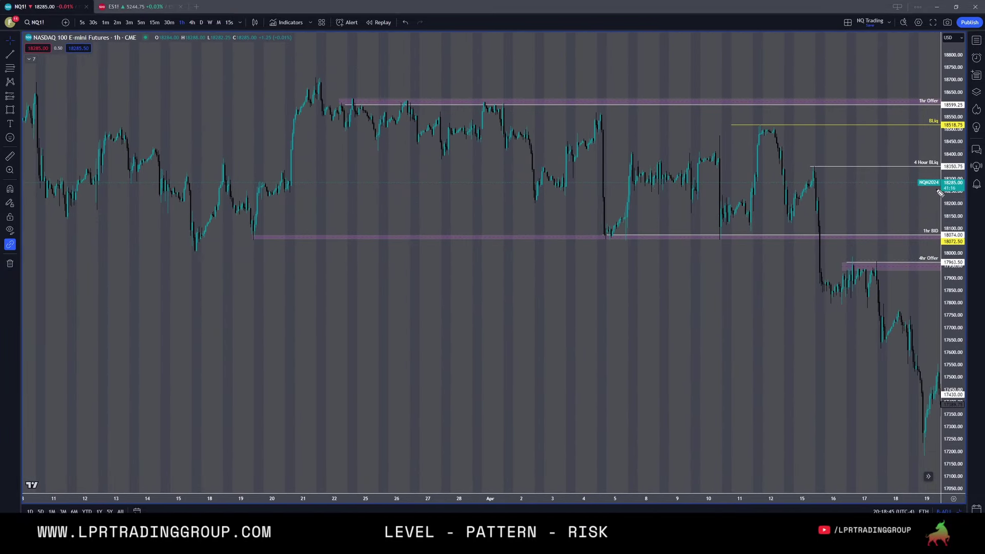
left_click_drag(933, 230, 933, 225)
left_click_drag(255, 241, 256, 239)
left_click_drag(609, 236, 629, 233)
mouse_move(722, 235)
left_mouse_down()
mouse_move(739, 216)
mouse_move(754, 222)
mouse_move(765, 141)
left_mouse_up()
mouse_move(826, 241)
left_mouse_down()
mouse_move(820, 230)
mouse_move(814, 237)
mouse_move(822, 232)
left_mouse_up()
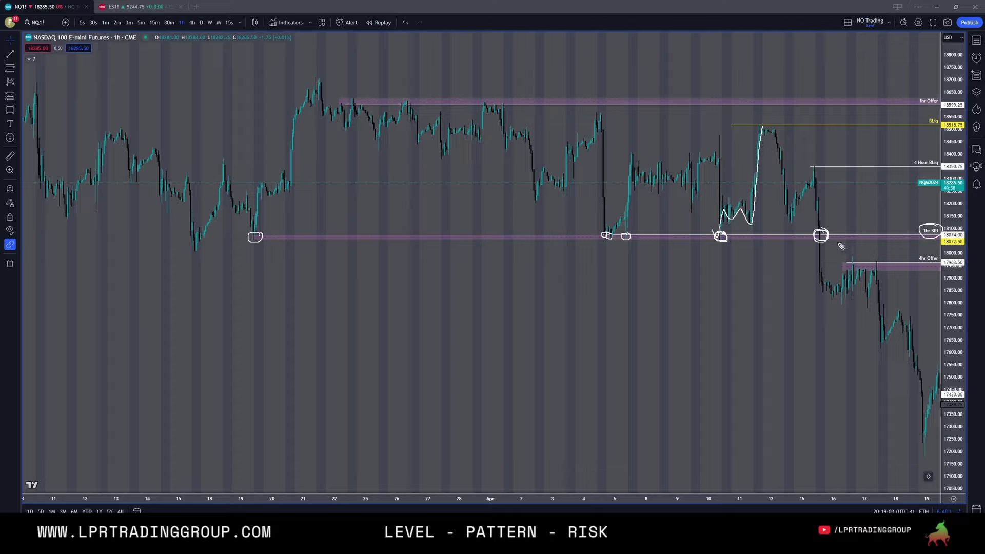
Circle the 1hr BID label again, sketch a break below the zone with a rejected retest from underneath, and clear the marks.
mouse_move(939, 228)
left_mouse_down()
mouse_move(918, 227)
mouse_move(941, 232)
mouse_move(925, 237)
left_mouse_up()
mouse_move(821, 237)
left_mouse_down()
mouse_move(832, 285)
mouse_move(847, 237)
mouse_move(866, 245)
mouse_move(881, 310)
left_mouse_up()
mouse_move(820, 236)
left_mouse_down()
mouse_move(827, 280)
mouse_move(855, 245)
left_mouse_up()
left_click_drag(869, 239, 881, 297)
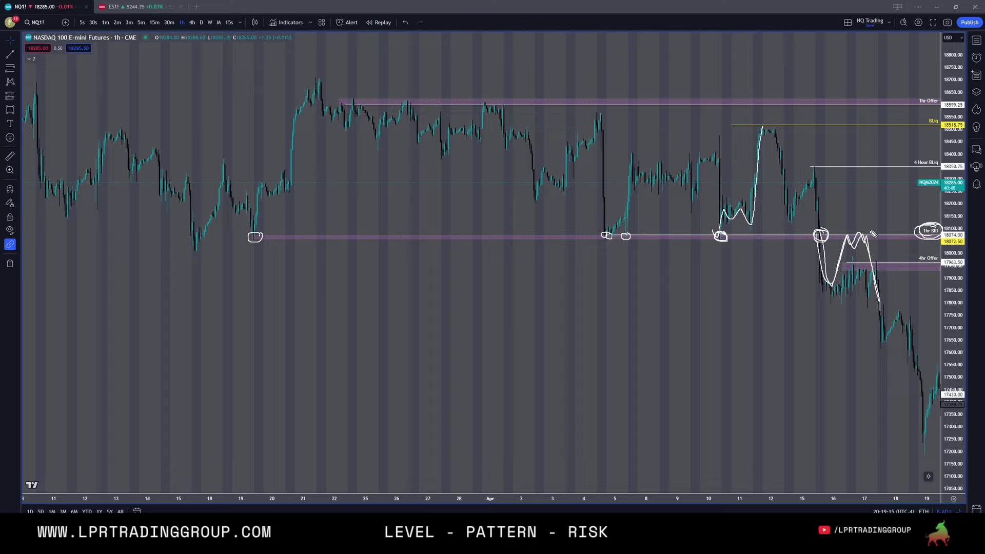
key("Escape")
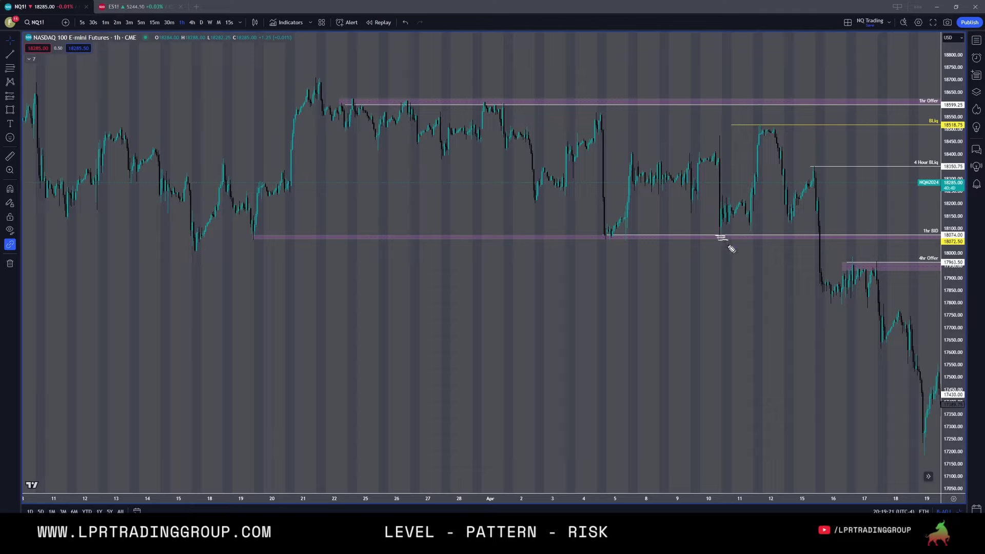
Box the 4–5 April lows at the 1hr BID zone, sketch the 10 April drop and bounce there, and clear the marks.
mouse_move(636, 237)
left_mouse_down()
mouse_move(599, 235)
mouse_move(638, 238)
left_mouse_up()
left_click_drag(723, 190, 720, 240)
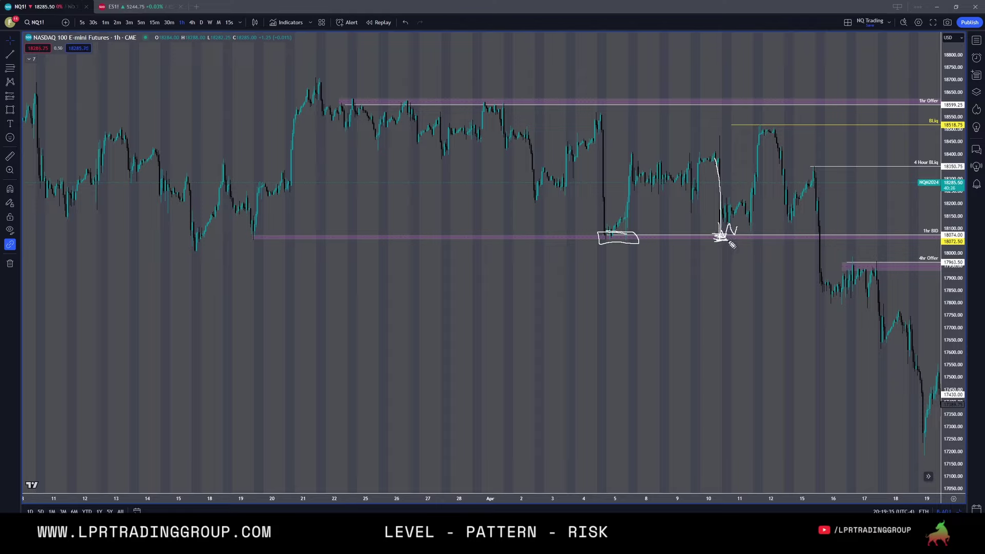
left_click_drag(749, 224, 752, 191)
key("Escape")
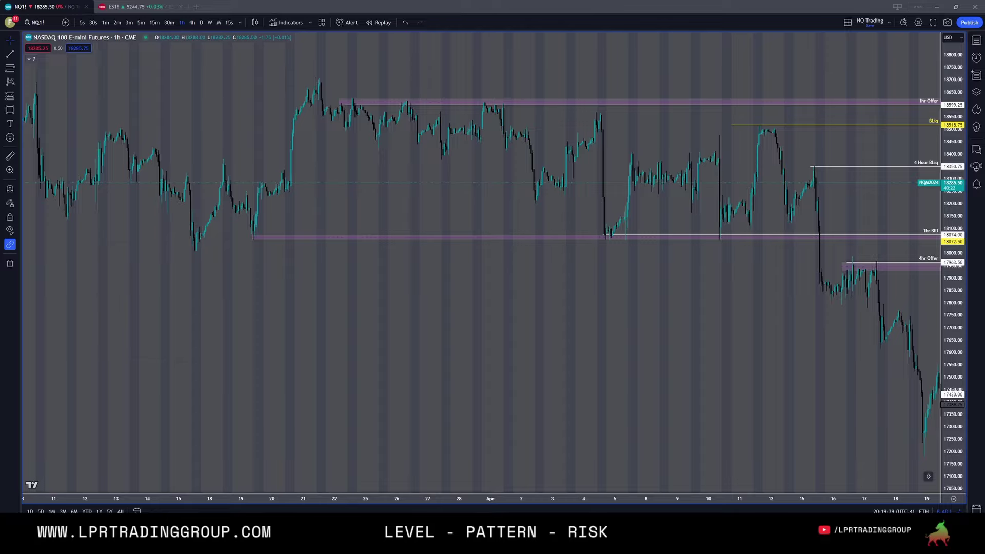
Switch the chart to the 30-minute timeframe and frame the 30min BID zone with price action from 18 April to 6 May.
left_click(169, 22)
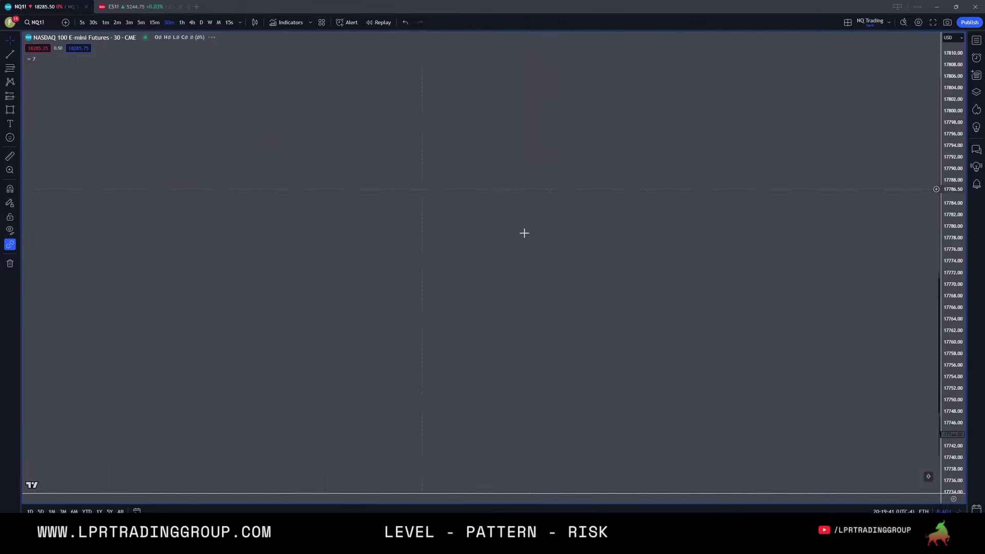
left_click_drag(633, 284, 535, 291)
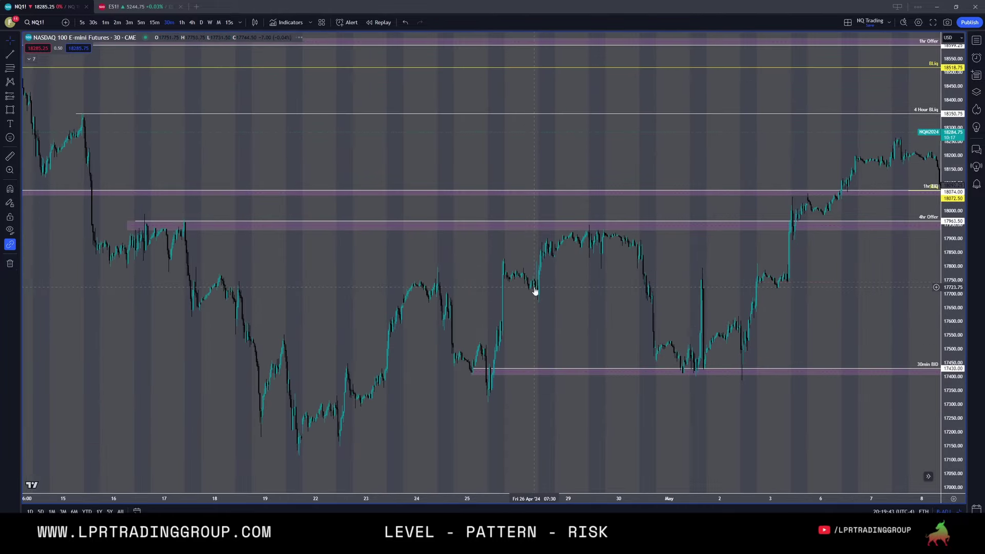
scroll(534, 327, "up", 3)
left_click_drag(441, 329, 668, 313)
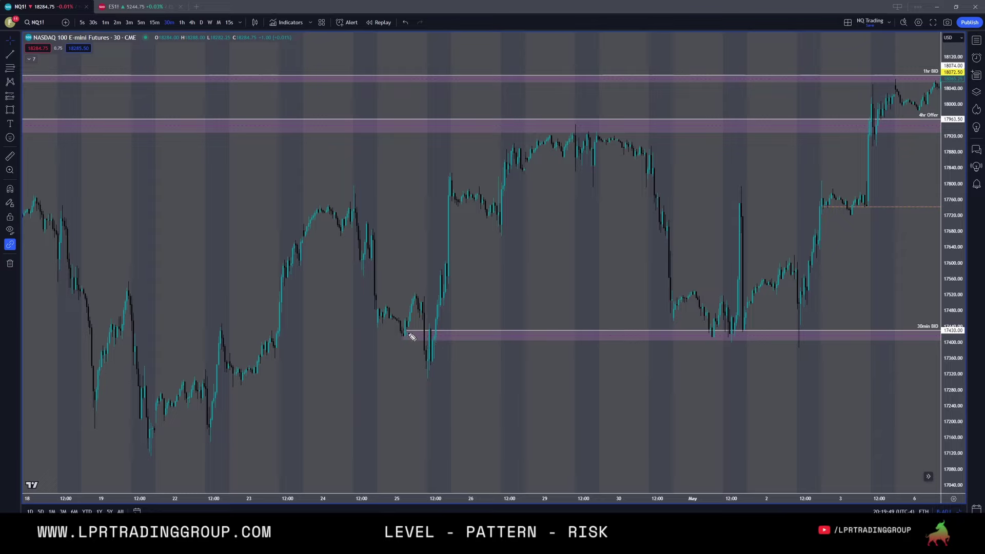
Circle the 25 April low and the dip below the 30min BID zone, and handwrite "Sweep/Trap" beside them.
mouse_move(424, 319)
left_mouse_down()
mouse_move(426, 374)
mouse_move(432, 342)
mouse_move(416, 362)
mouse_move(440, 351)
left_mouse_up()
mouse_move(484, 382)
left_mouse_down()
mouse_move(564, 392)
mouse_move(595, 370)
left_mouse_up()
mouse_move(585, 370)
left_mouse_down()
mouse_move(584, 392)
mouse_move(622, 383)
left_mouse_up()
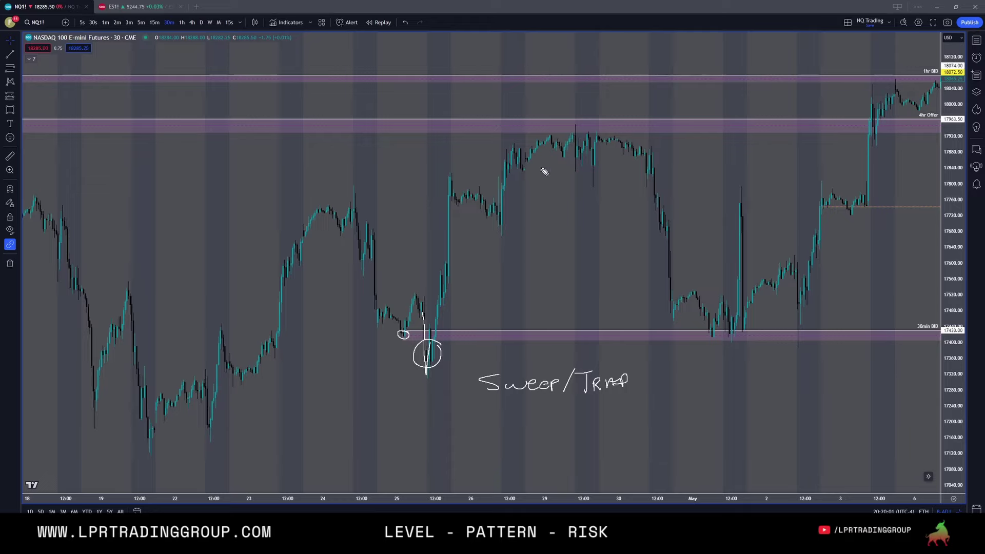
Trace the early-May price swings off the 30min BID zone, box their lows, and clear all the marks.
mouse_move(706, 314)
left_mouse_down()
mouse_move(710, 337)
mouse_move(716, 322)
mouse_move(737, 326)
mouse_move(739, 254)
mouse_move(744, 324)
mouse_move(784, 267)
mouse_move(793, 273)
mouse_move(799, 326)
mouse_move(827, 218)
left_mouse_up()
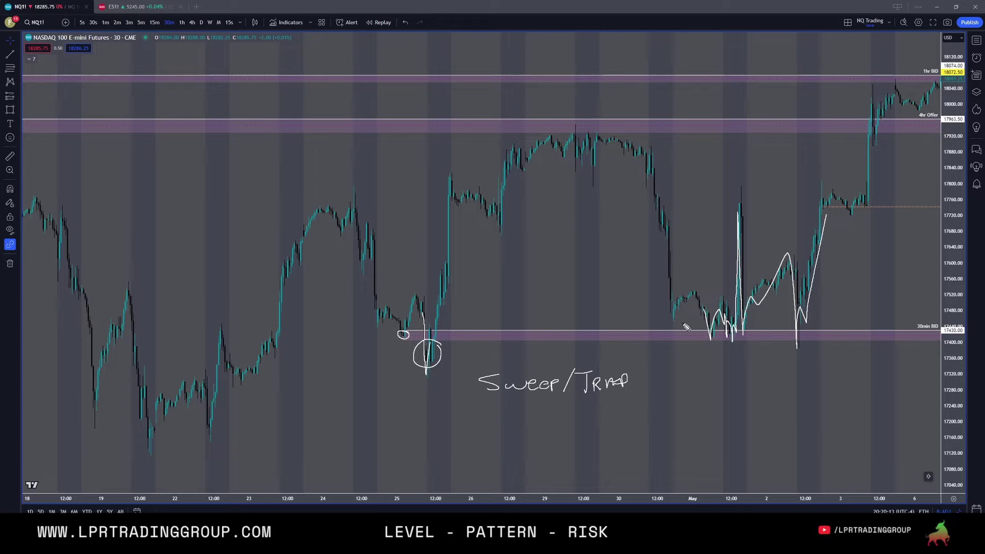
mouse_move(690, 325)
left_mouse_down()
mouse_move(816, 327)
mouse_move(700, 351)
mouse_move(704, 319)
left_mouse_up()
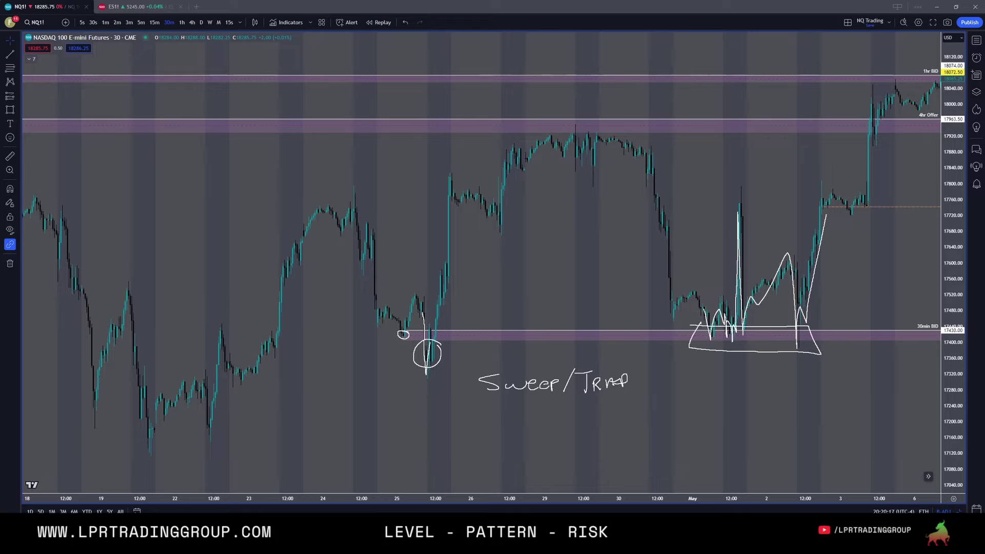
key("e")
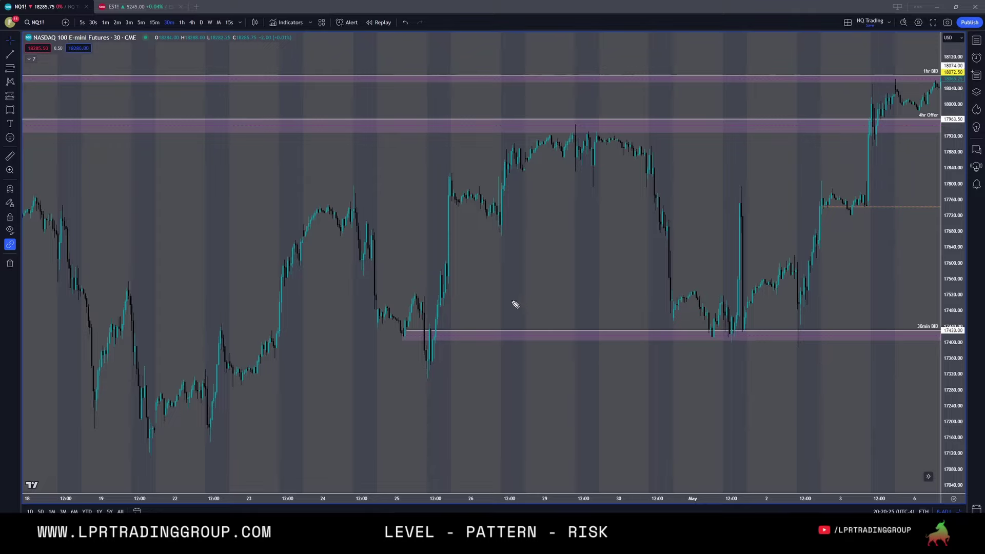
Draw a straight horizontal line just below the 30min BID zone, from about 26 April to the chart's latest visible date.
left_click_drag(455, 276, 617, 276)
mouse_move(743, 335)
left_mouse_down()
mouse_move(739, 344)
mouse_move(738, 327)
left_mouse_up()
left_click_drag(479, 356, 935, 359)
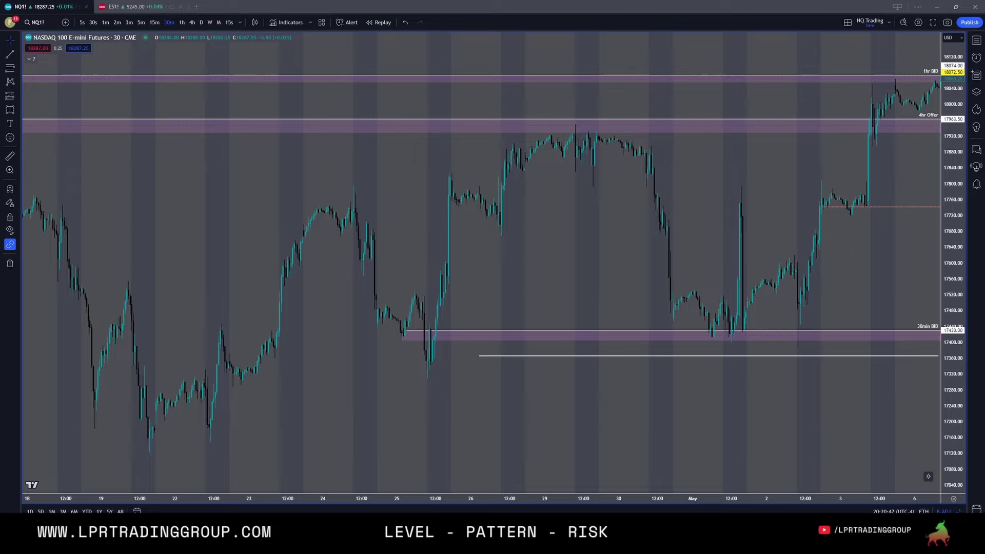
Mark out the area below the 30min BID zone, box a strip from about 26 April to the latest date, and clear the marks.
mouse_move(940, 347)
left_mouse_down()
mouse_move(930, 367)
mouse_move(488, 367)
left_mouse_up()
mouse_move(939, 427)
left_mouse_down()
mouse_move(716, 446)
mouse_move(505, 448)
left_mouse_up()
left_click_drag(932, 491, 517, 482)
key("Escape")
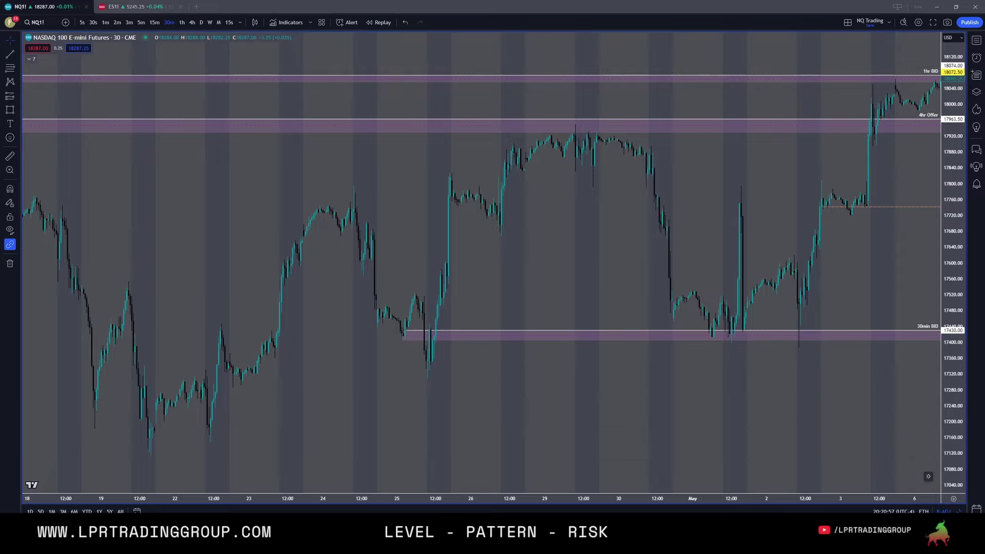
left_click_drag(941, 358, 478, 367)
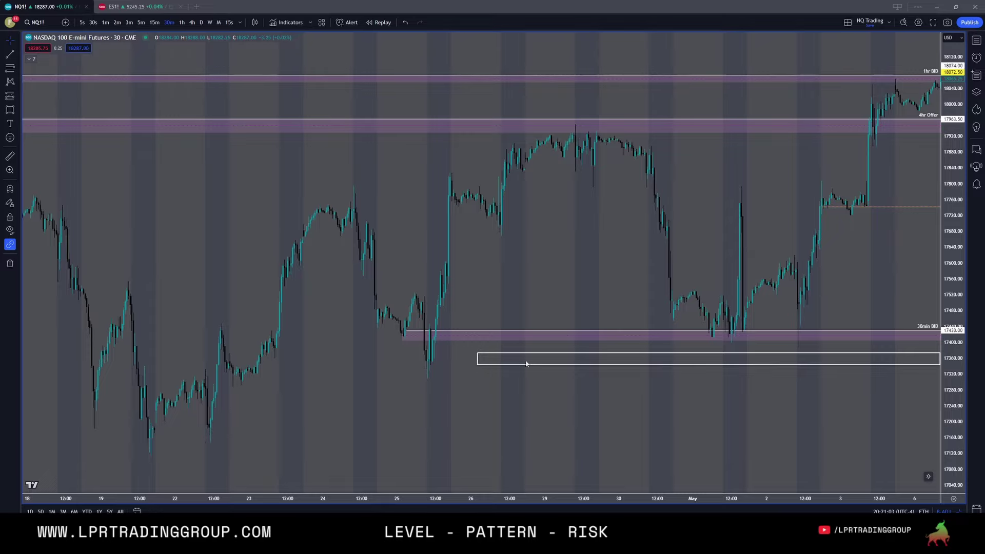
key("Escape")
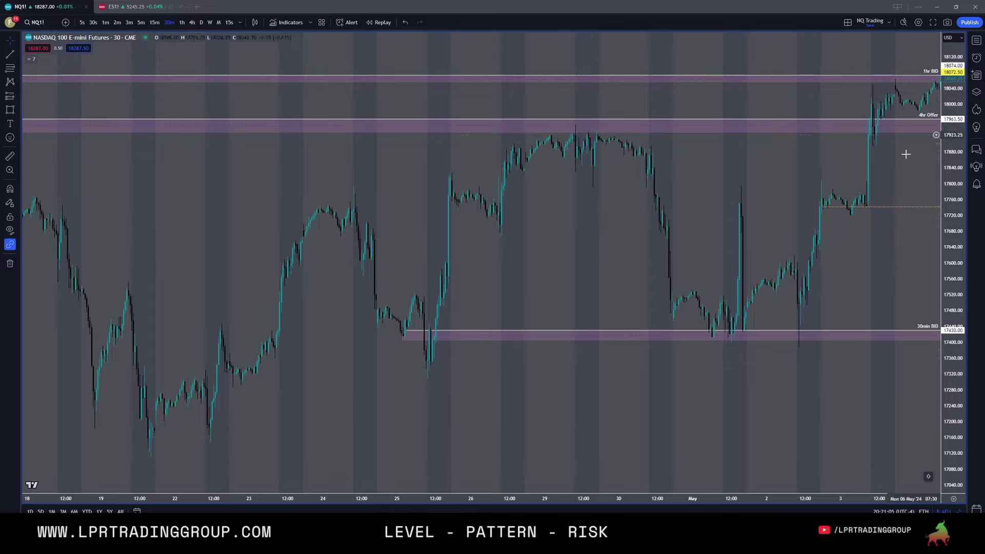
Switch the chart to the 5-minute timeframe and frame price action from 9 to 13 May below the 4 Hour BLiq line.
left_click_drag(786, 302, 538, 269)
scroll(538, 269, "down", 3)
scroll(627, 240, "down", 3)
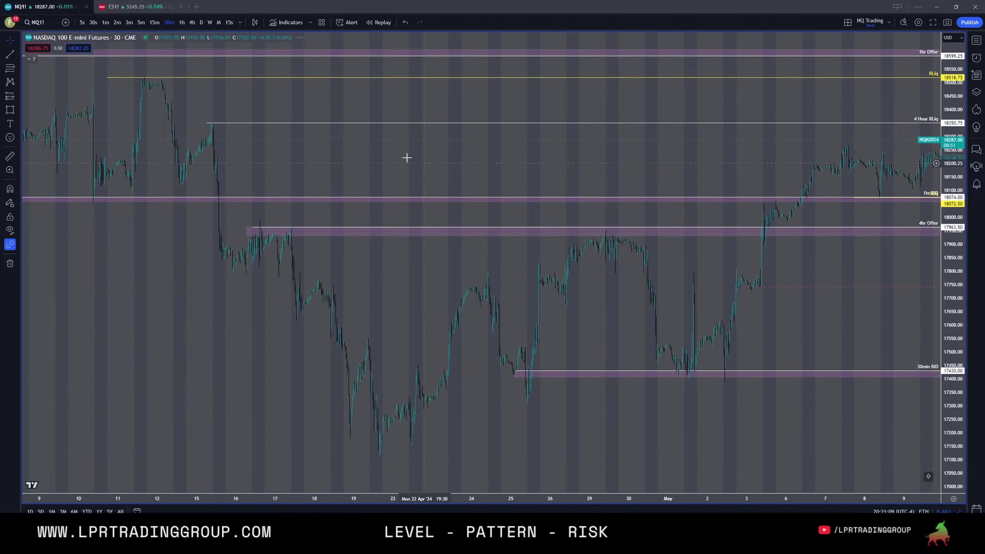
left_click(141, 23)
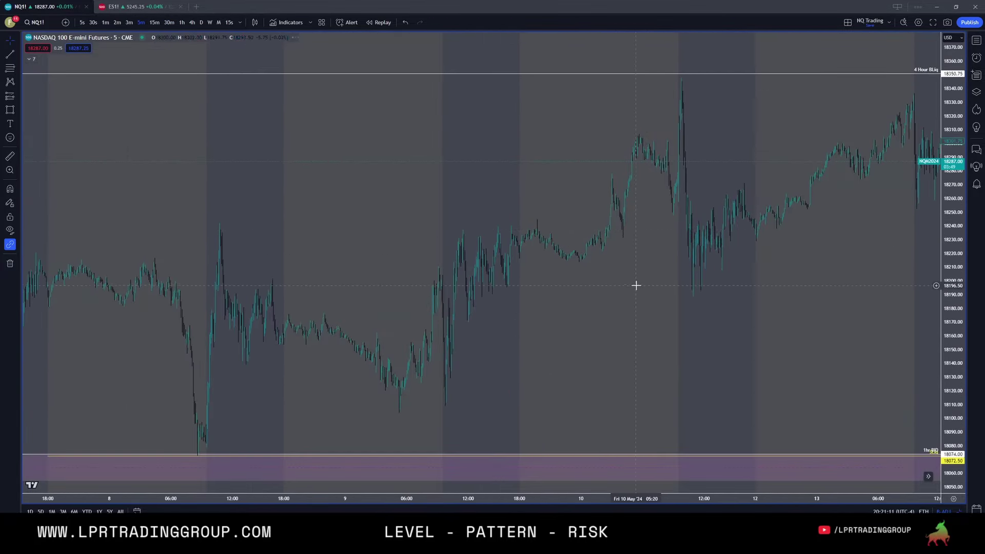
scroll(756, 310, "up", 3)
left_click_drag(563, 319, 738, 310)
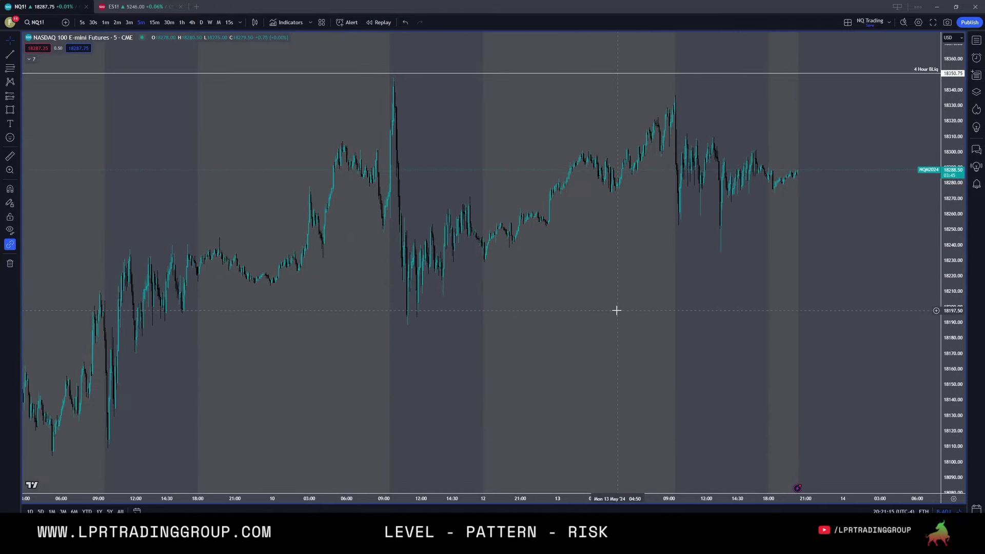
left_click_drag(522, 295, 644, 297)
scroll(540, 296, "up", 2)
left_click_drag(556, 296, 669, 283)
scroll(668, 282, "down", 2)
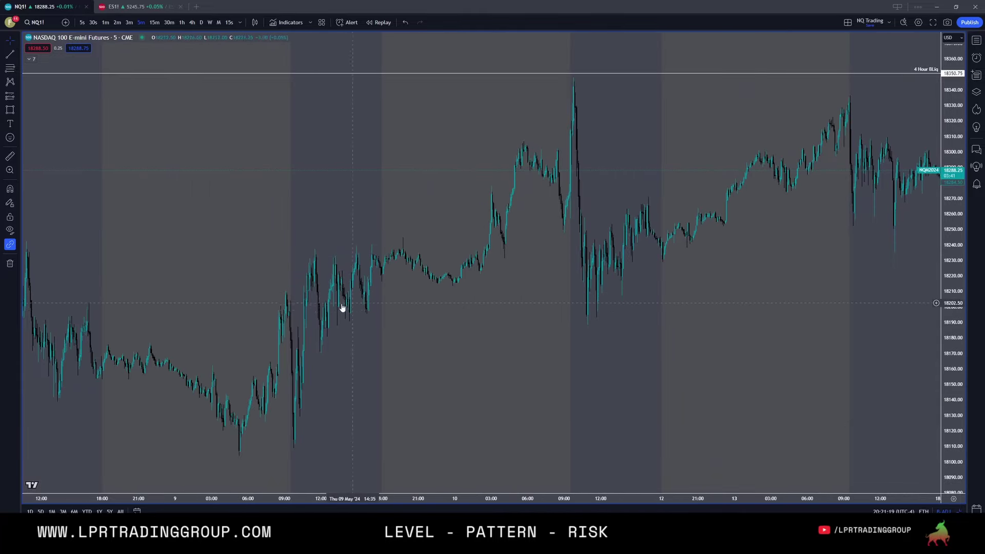
left_click_drag(752, 282, 668, 280)
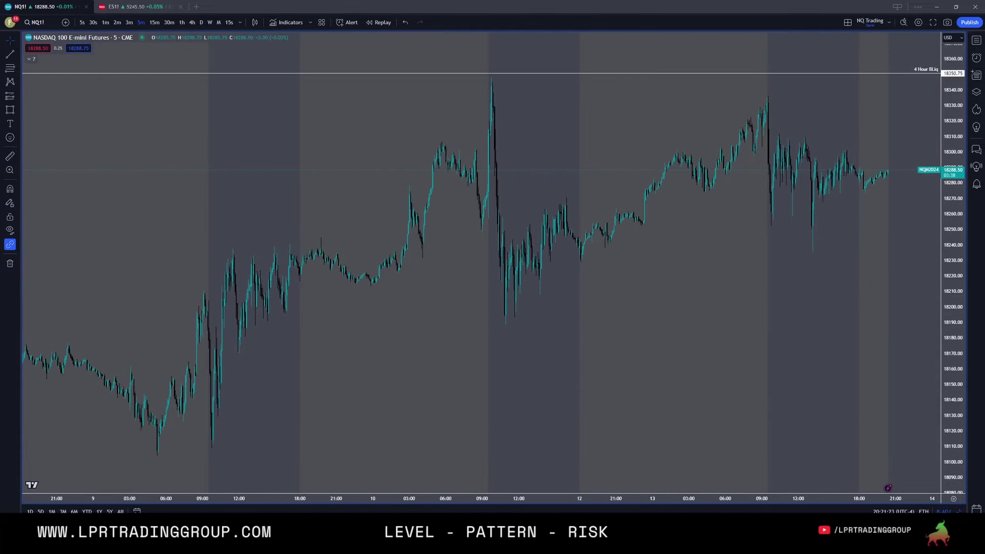
Draw a thin rectangle zone at the early 10 May swing high, spanning about 18300 to 18303.
left_click(10, 109)
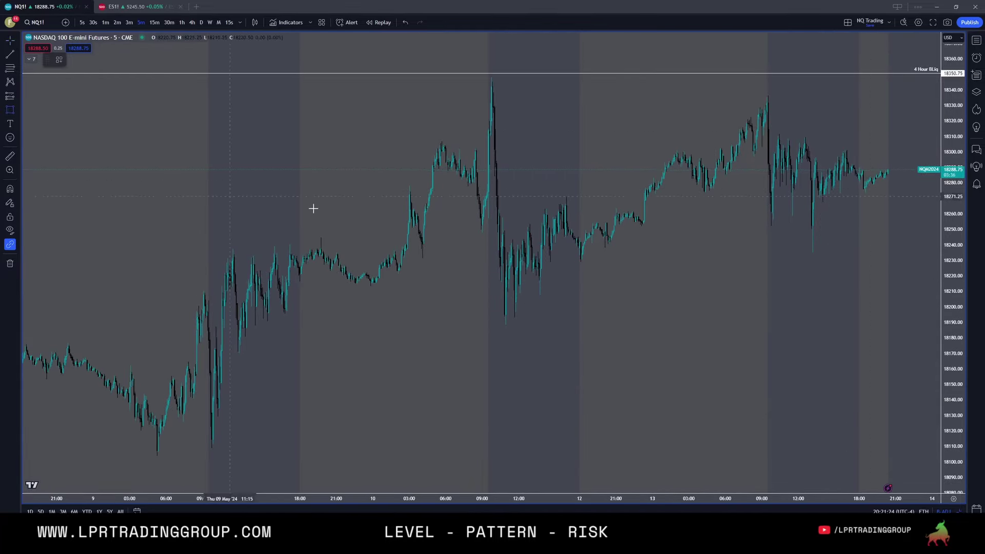
left_click(436, 146)
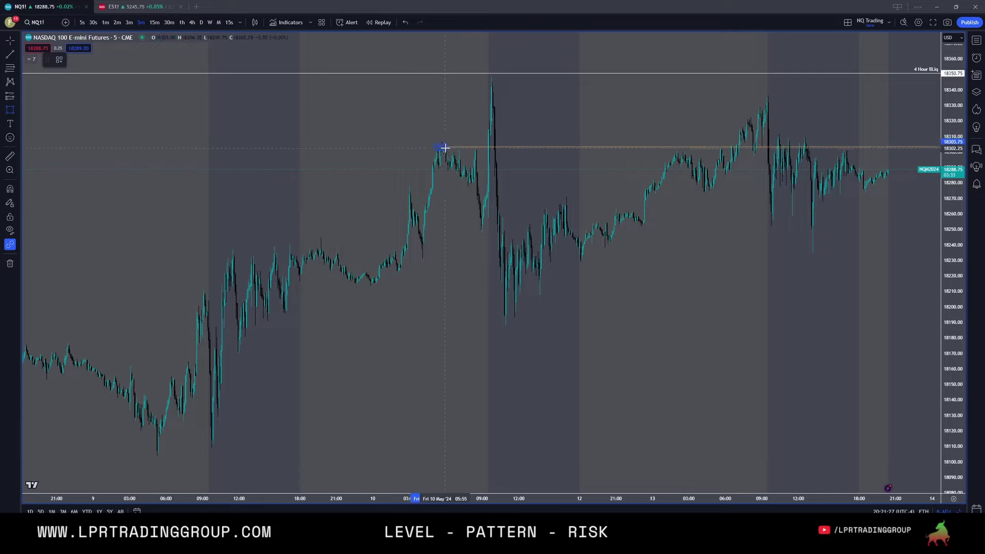
left_click(452, 149)
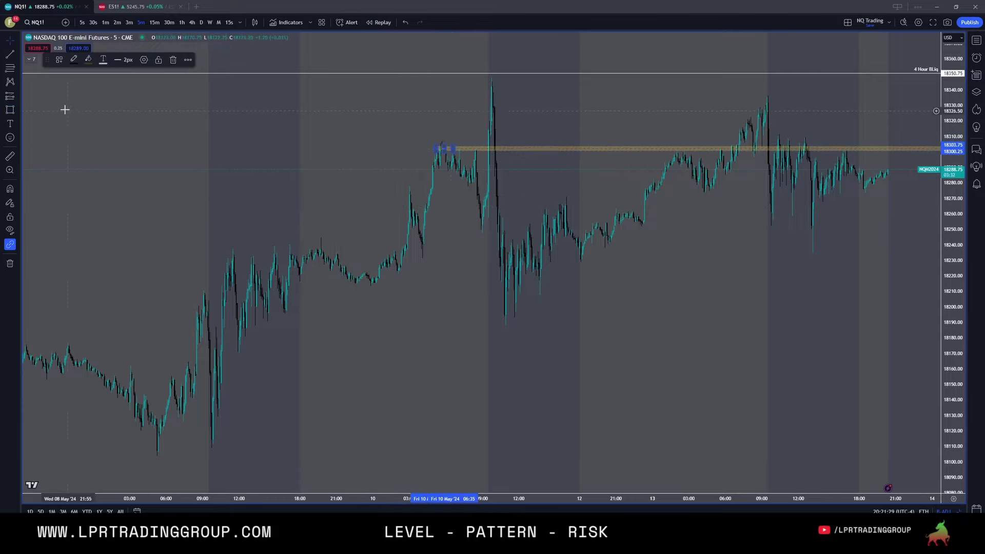
Draw a thin rectangle zone at about 18261, starting from the evening consolidation of 12 May.
left_click(9, 110)
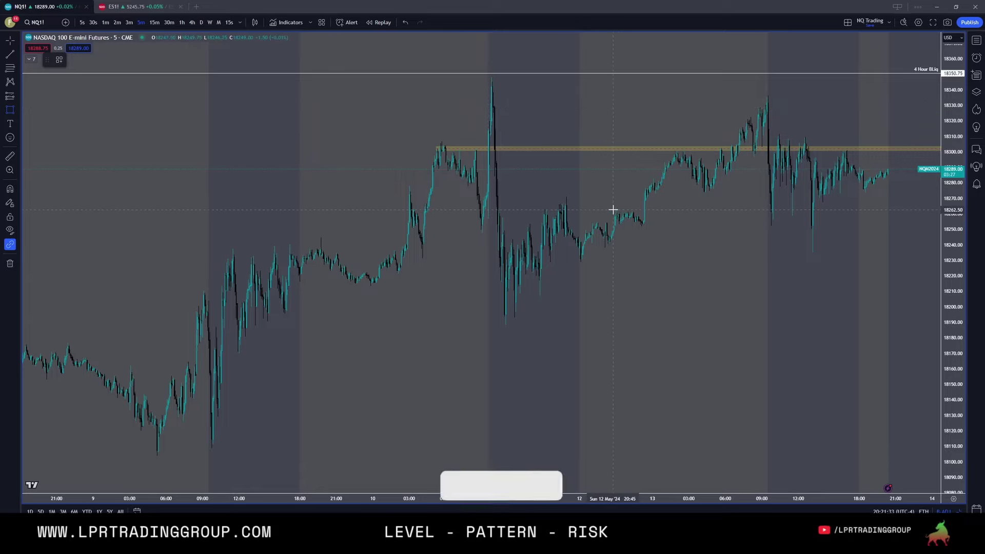
left_click(616, 211)
left_click(620, 214)
left_click(606, 237)
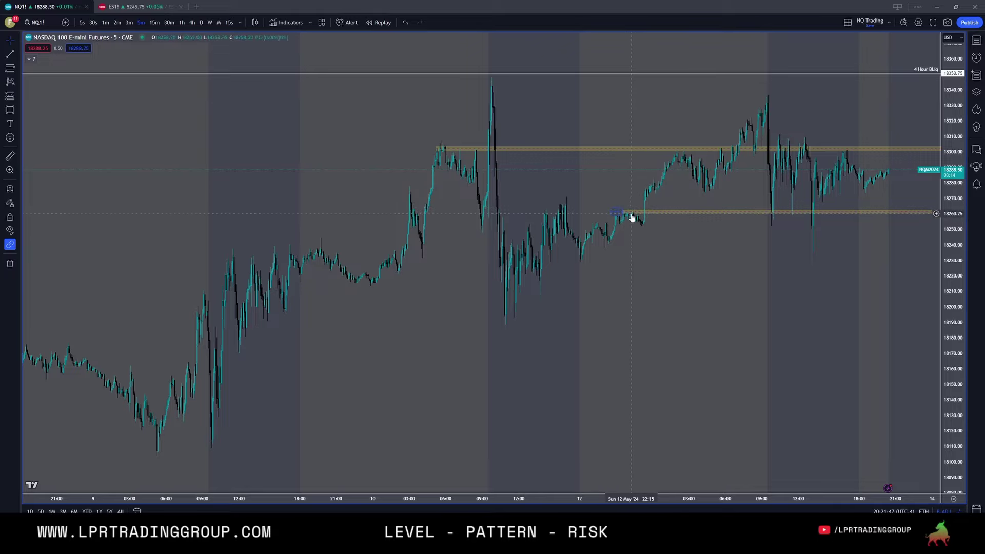
Add a thin rectangle zone at about 18241, starting from the late 10 May price action.
left_click(9, 109)
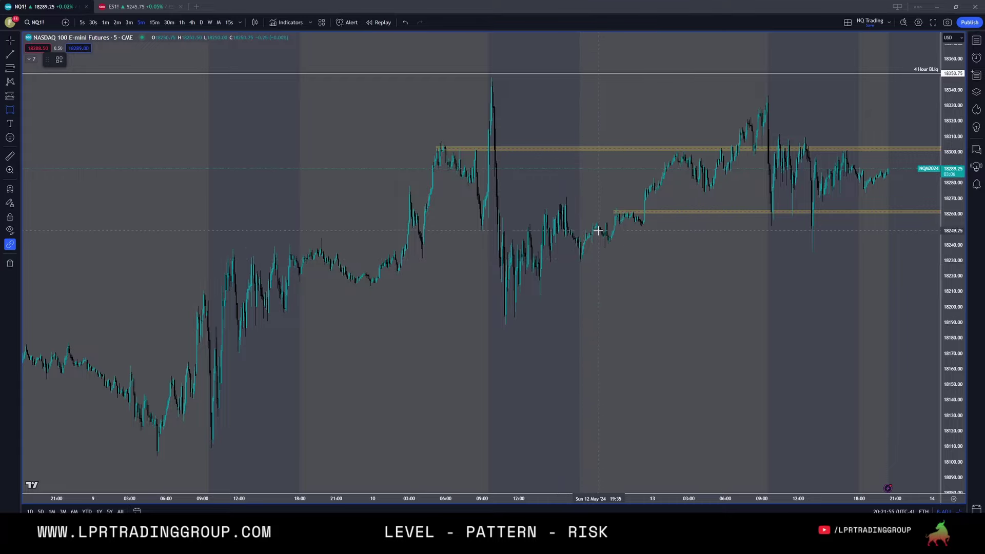
left_click_drag(553, 238, 567, 245)
left_click(627, 272)
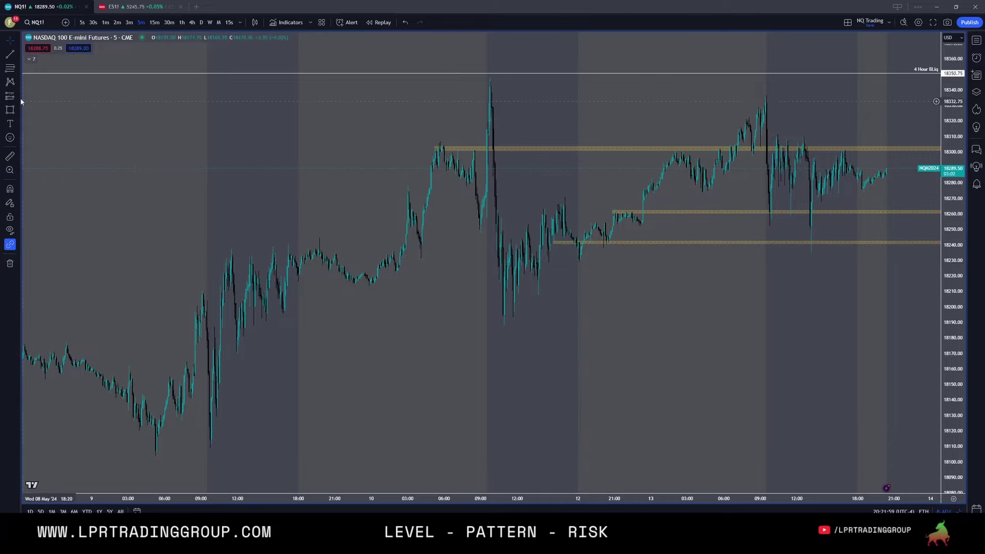
Sketch a freehand swing pattern with a double low, a deeper sweep and a rally below the 12 May price action, and clear it.
mouse_move(583, 249)
left_mouse_down()
mouse_move(564, 216)
mouse_move(583, 261)
mouse_move(617, 208)
left_mouse_up()
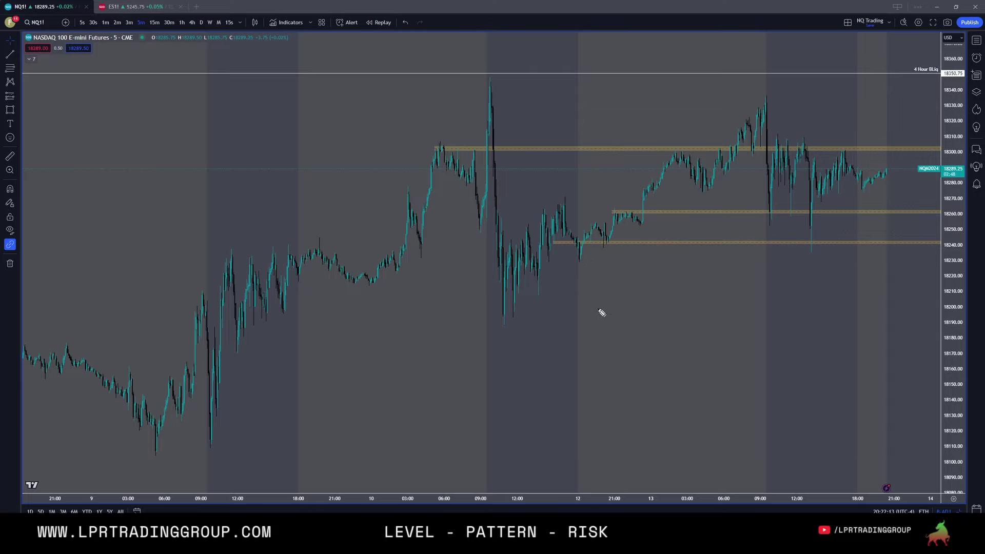
mouse_move(587, 303)
left_mouse_down()
mouse_move(615, 332)
mouse_move(646, 318)
mouse_move(671, 408)
mouse_move(695, 330)
mouse_move(724, 355)
mouse_move(775, 283)
mouse_move(778, 261)
left_mouse_up()
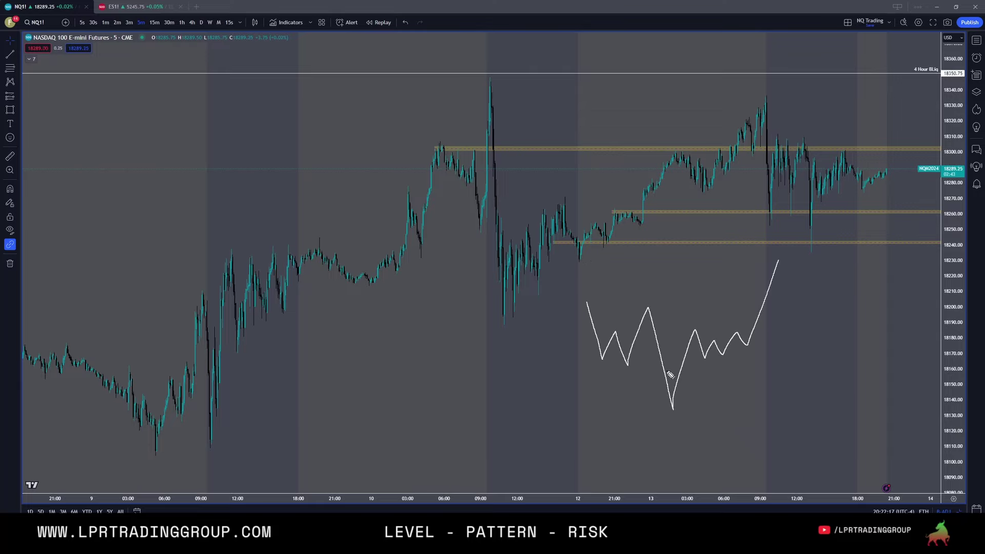
mouse_move(660, 402)
left_mouse_down()
mouse_move(697, 416)
mouse_move(659, 401)
left_mouse_up()
mouse_move(598, 357)
left_mouse_down()
mouse_move(768, 363)
mouse_move(601, 366)
mouse_move(594, 353)
left_mouse_up()
mouse_move(651, 328)
left_mouse_down()
mouse_move(668, 418)
mouse_move(703, 341)
mouse_move(724, 351)
mouse_move(758, 341)
mouse_move(787, 222)
left_mouse_up()
key("Escape")
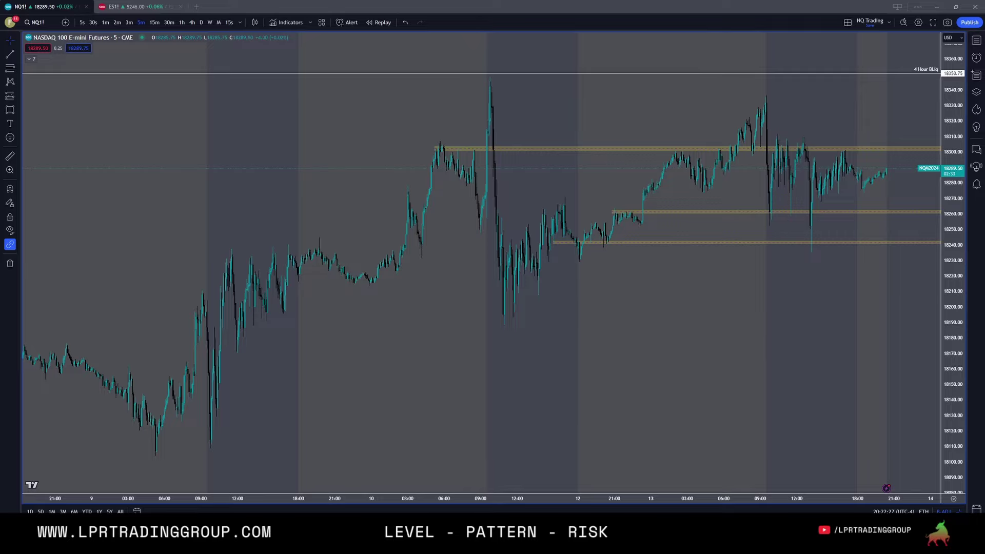
Draw a rectangle zone from the 9 May midday high, spanning about 18235 to 18238.
left_click_drag(475, 332, 591, 334)
left_click_drag(466, 325, 495, 325)
left_click(10, 110)
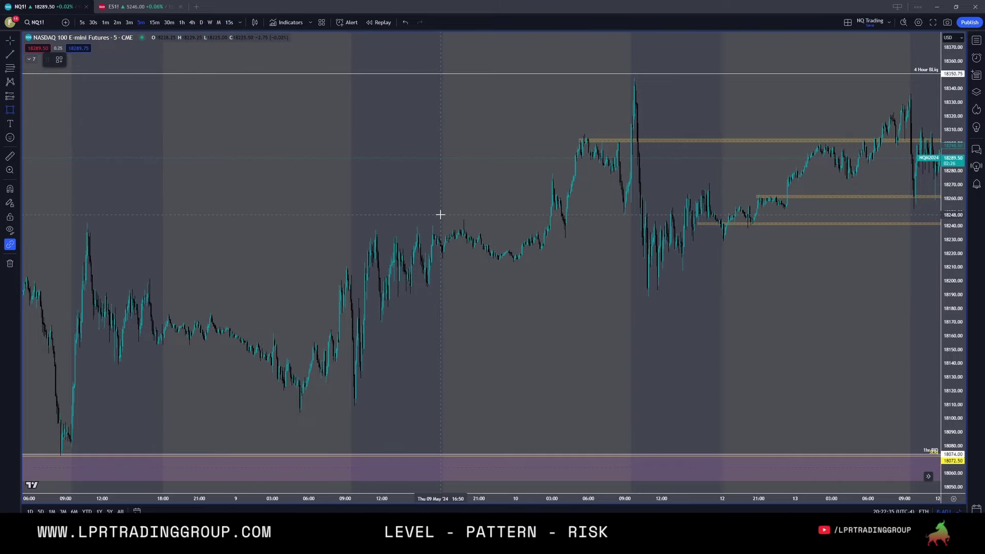
left_click_drag(369, 228, 391, 232)
left_click(390, 234)
left_click(383, 242)
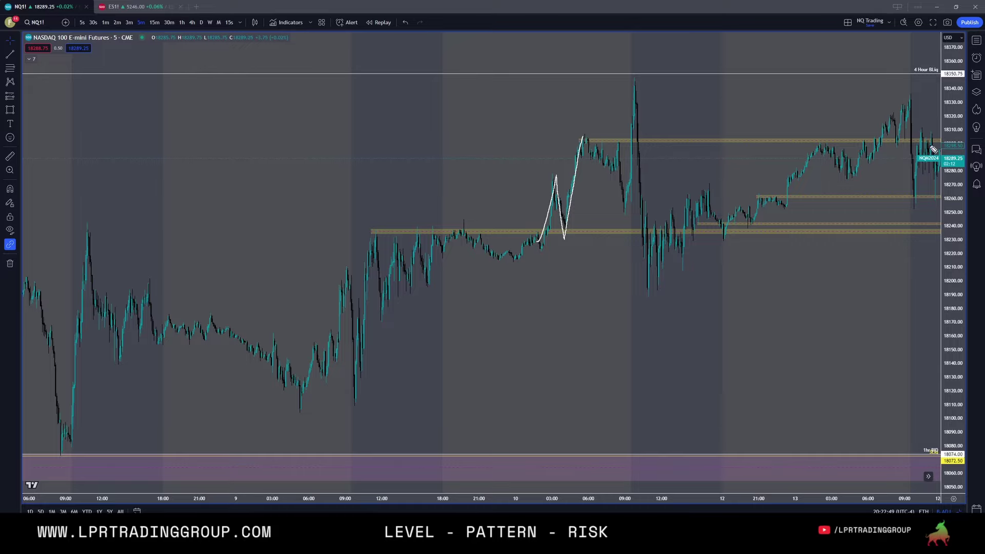
scroll(758, 309, "up", 5)
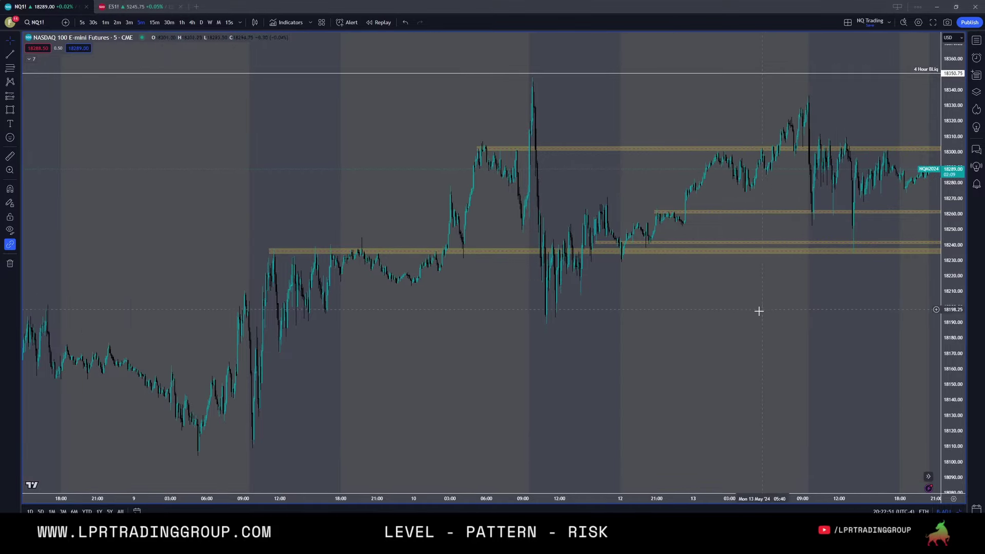
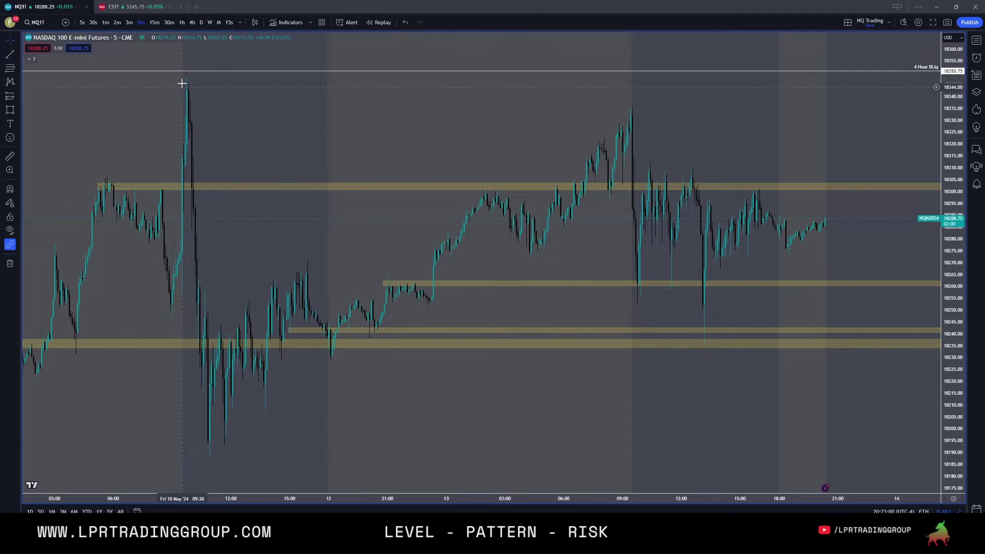
Sketch the 13 May price swings around the upper yellow zone at about 18302, circle the last touch, and clear the strokes.
left_click_drag(337, 245, 297, 243)
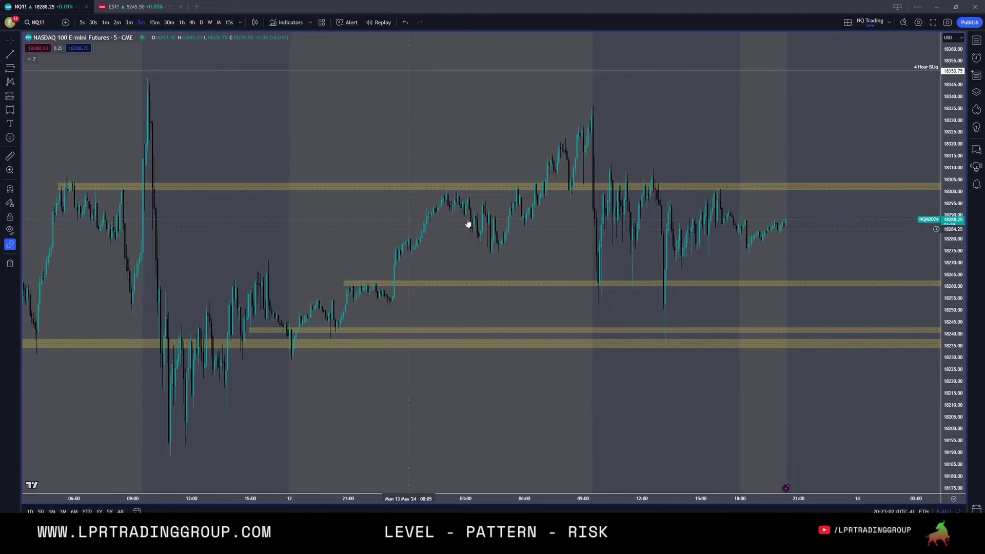
mouse_move(428, 221)
left_mouse_down()
mouse_move(455, 197)
mouse_move(494, 232)
mouse_move(518, 194)
mouse_move(536, 208)
mouse_move(568, 146)
mouse_move(576, 190)
mouse_move(583, 135)
mouse_move(584, 186)
mouse_move(589, 119)
mouse_move(597, 276)
mouse_move(606, 216)
mouse_move(628, 184)
mouse_move(636, 220)
mouse_move(648, 203)
mouse_move(660, 206)
left_mouse_up()
left_click_drag(721, 185, 723, 182)
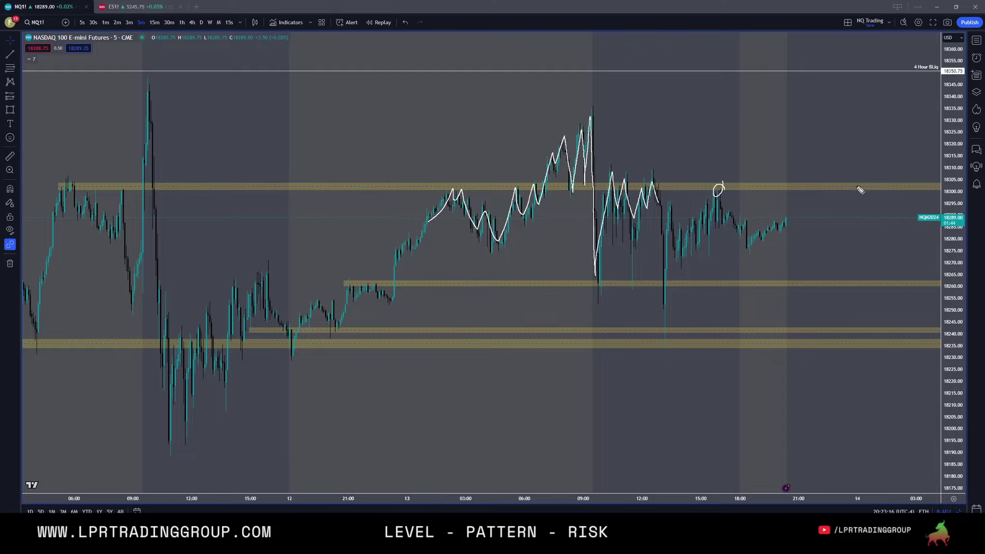
key("Escape")
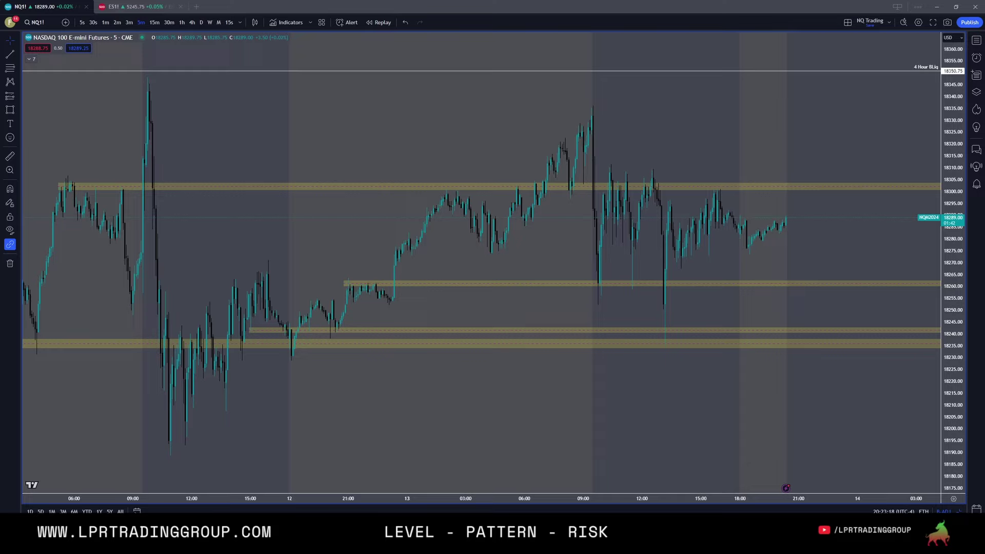
Sketch the consolidation, dip and breakout at the zone near 18261, mark its 13 May retests, and clear the strokes.
mouse_move(343, 281)
left_mouse_down()
mouse_move(387, 279)
mouse_move(377, 290)
mouse_move(392, 262)
left_mouse_up()
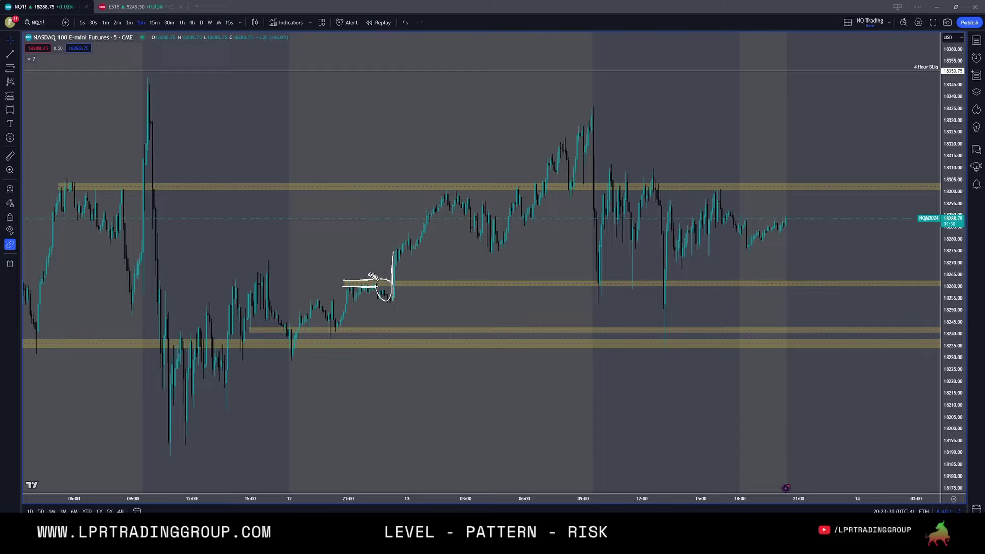
left_click_drag(373, 277, 369, 284)
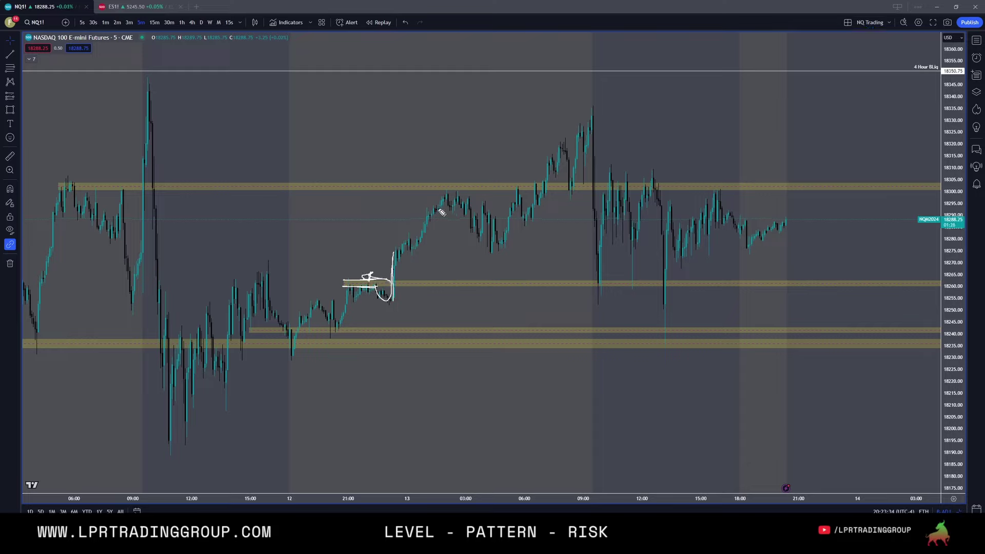
left_click_drag(595, 282, 666, 283)
key("ctrl+shift+7")
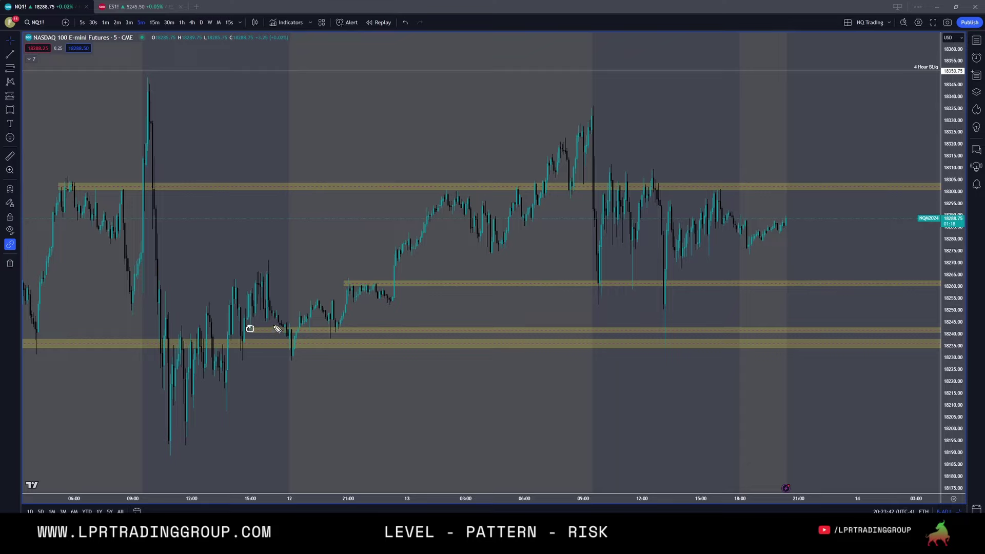
Sketch the repeated lows and rally from the zone near 18241, mark the 13 May retest, and clear the strokes.
mouse_move(275, 320)
left_mouse_down()
mouse_move(290, 346)
mouse_move(333, 323)
mouse_move(354, 288)
left_mouse_up()
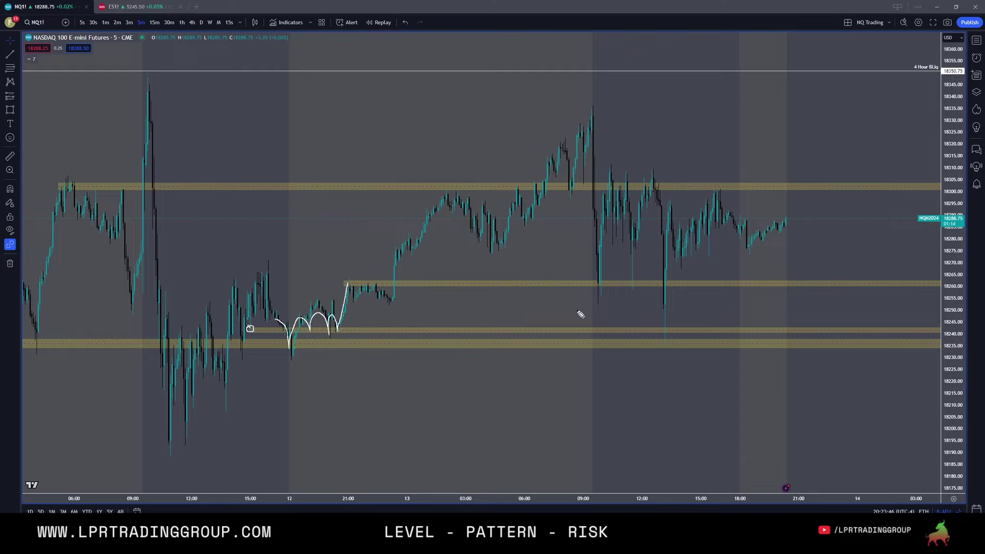
left_click_drag(671, 330, 665, 329)
key("Escape")
Sketch the repeated highs, breakout and retests along the 9 May zone, reverting both the strokes and an accidental move of the zone.
scroll(589, 301, "down", 2)
mouse_move(509, 328)
left_mouse_down()
mouse_move(593, 345)
mouse_move(711, 300)
left_mouse_up()
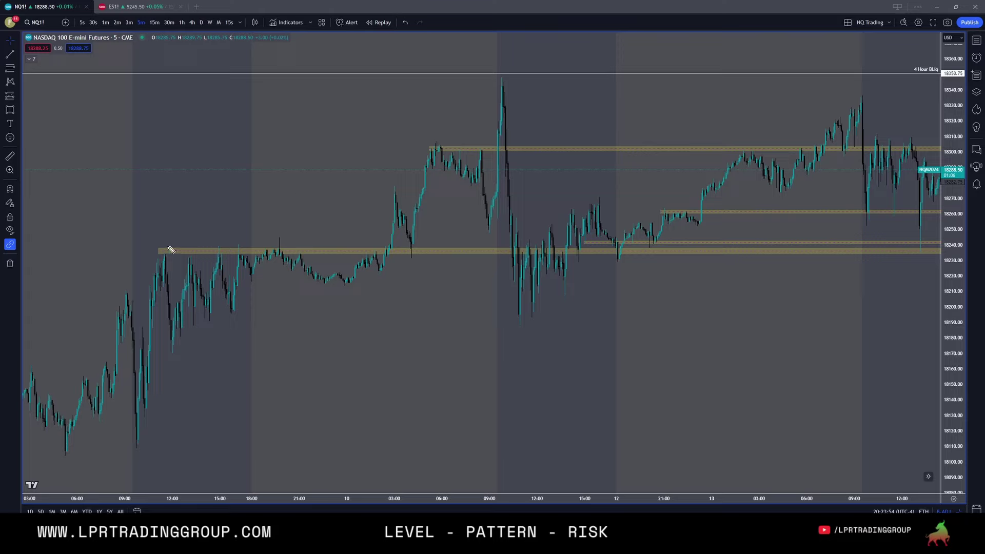
mouse_move(171, 249)
left_mouse_down()
mouse_move(247, 248)
mouse_move(357, 284)
mouse_move(384, 253)
mouse_move(394, 188)
mouse_move(415, 256)
mouse_move(448, 158)
left_mouse_up()
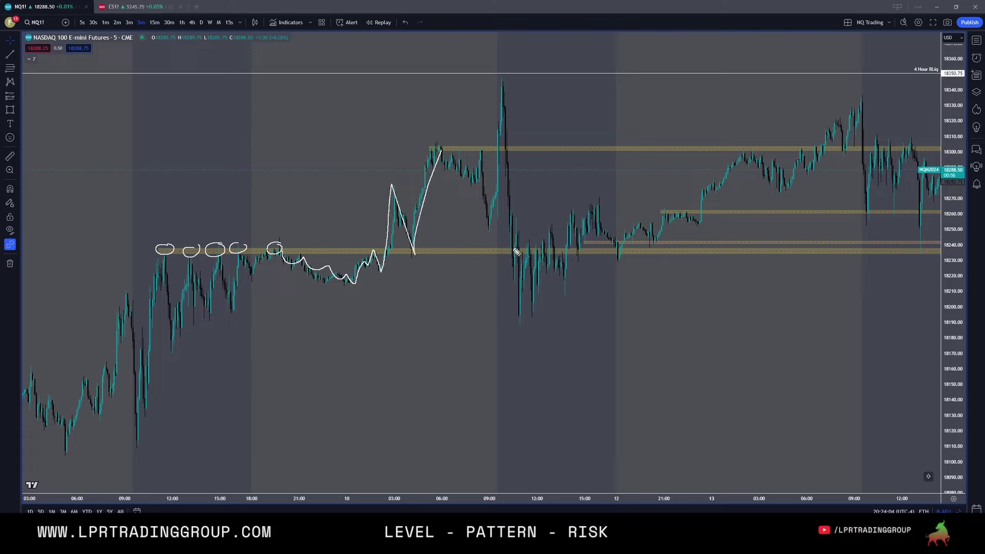
left_click_drag(515, 250, 575, 265)
key("e")
left_click_drag(830, 251, 702, 294)
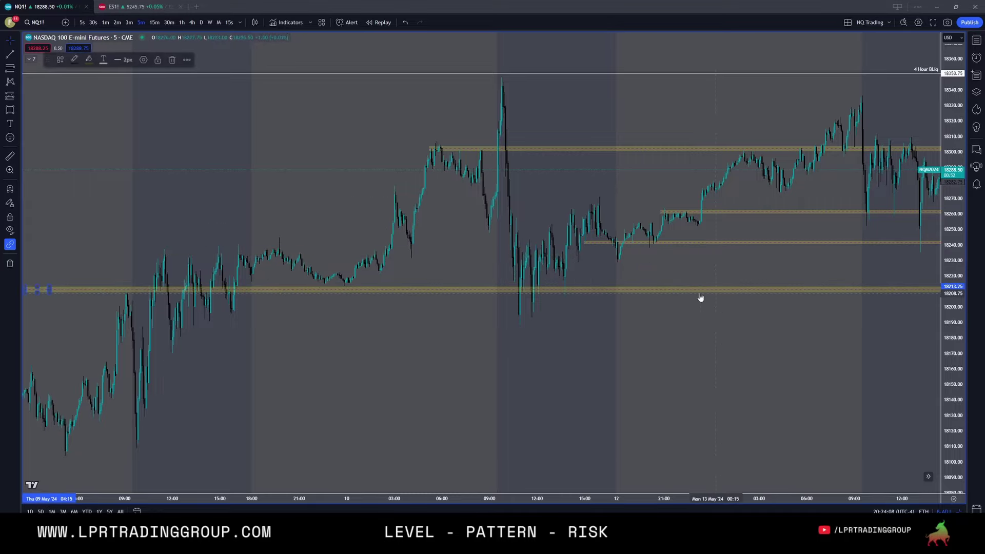
key("ctrl+z")
Examine the 13 May low against the lower intraday zones and the wider bid and offer levels down to the 30min BID.
left_click_drag(799, 332, 504, 329)
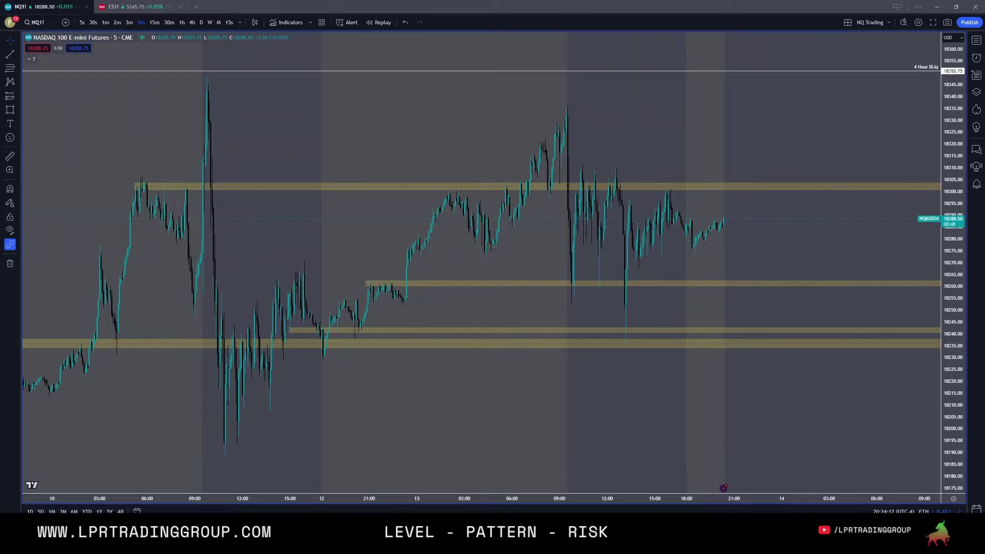
left_click_drag(635, 338, 629, 339)
left_click_drag(558, 312, 659, 293)
scroll(598, 288, "down", 3)
left_click_drag(743, 308, 607, 308)
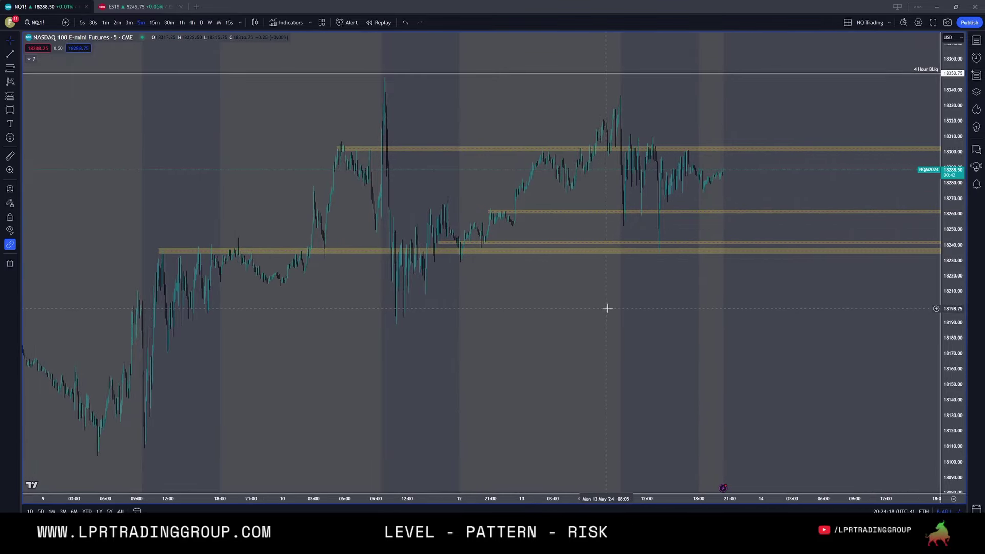
scroll(610, 307, "down", 3)
scroll(615, 307, "down", 3)
scroll(621, 318, "down", 3)
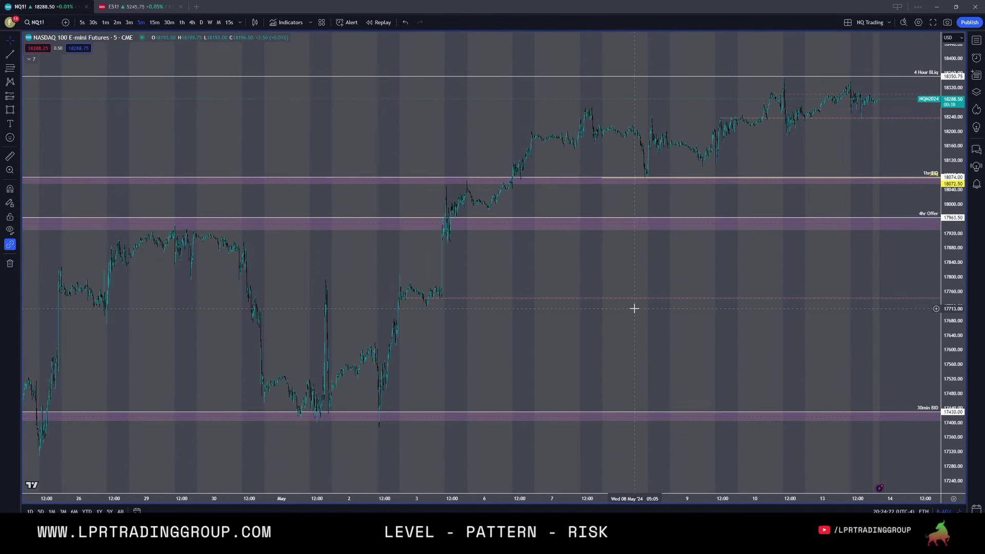
scroll(667, 335, "down", 2)
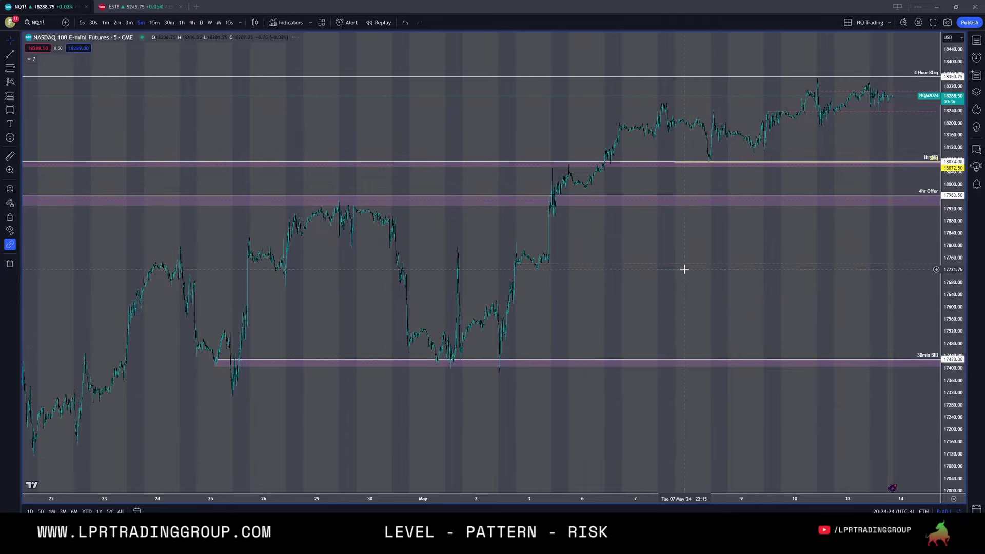
left_click_drag(704, 258, 531, 263)
left_click_drag(467, 272, 595, 270)
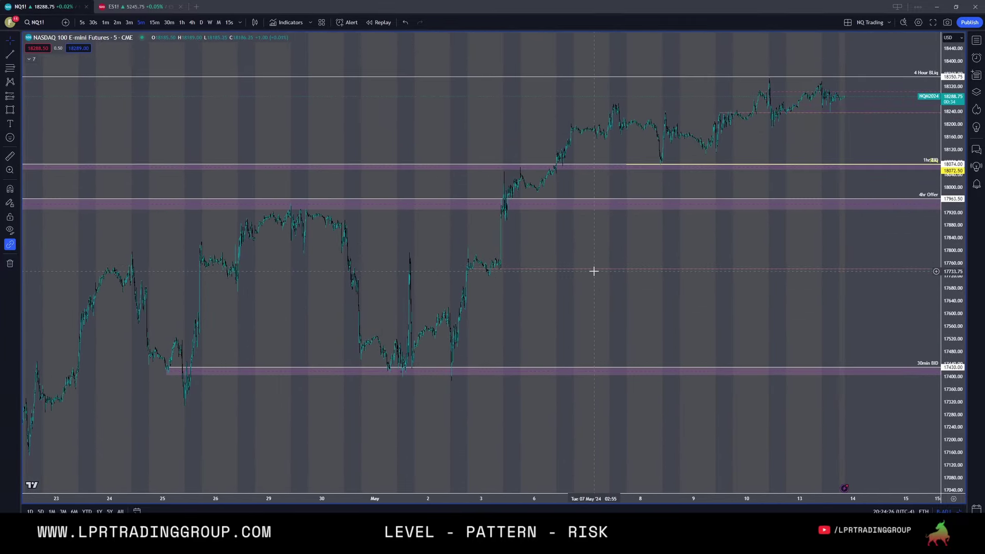
Sketch a projected drop from the latest price into the purple zone below 18074, followed by a double-bottom bounce.
scroll(728, 249, "up", 5)
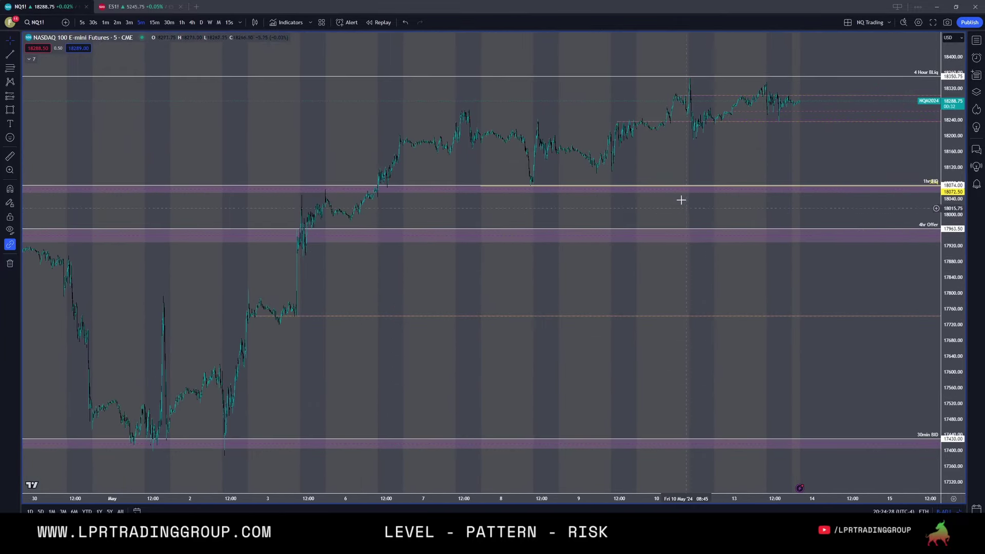
left_click_drag(712, 240, 677, 243)
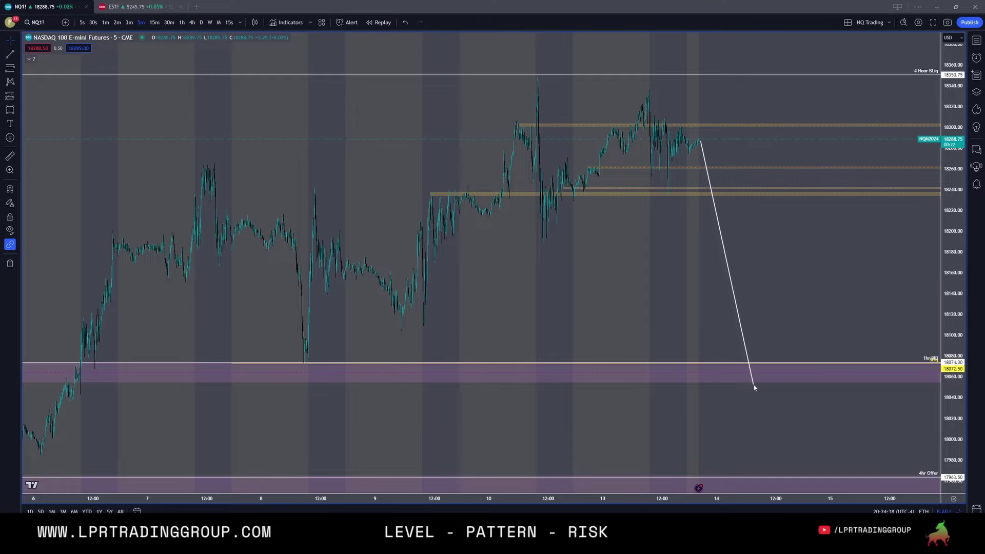
left_click(781, 372)
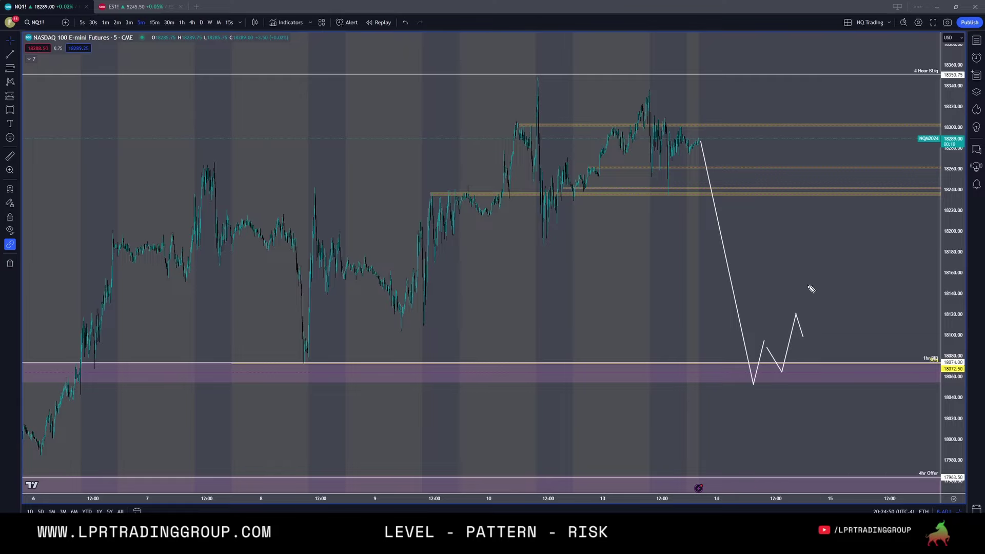
Outline a freehand box around the sketched double bottom near 18074, extend it forward, and clear the whole sketch.
mouse_move(762, 342)
left_mouse_down()
mouse_move(816, 342)
mouse_move(824, 367)
mouse_move(758, 357)
left_mouse_up()
mouse_move(738, 323)
left_mouse_down()
mouse_move(742, 376)
mouse_move(760, 357)
mouse_move(775, 366)
left_mouse_up()
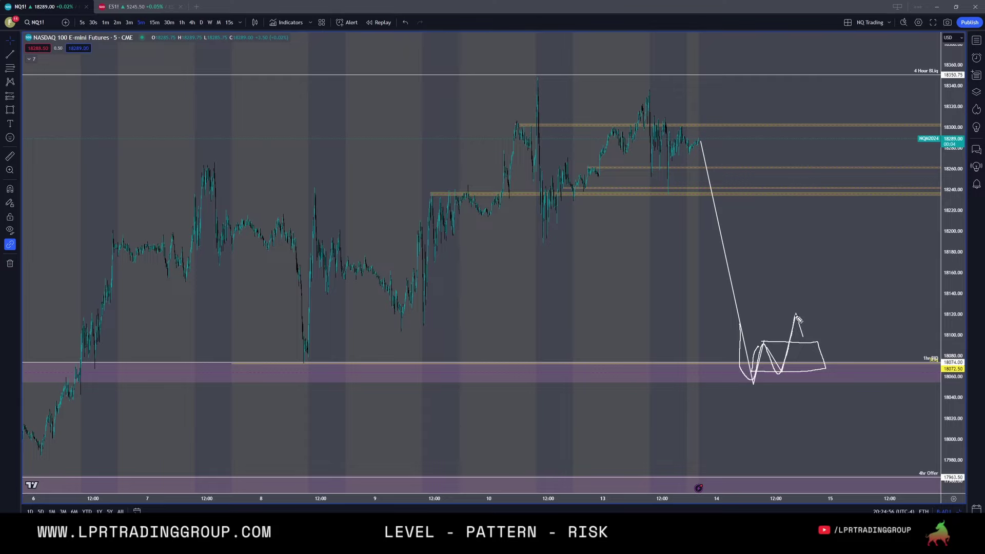
mouse_move(779, 341)
left_mouse_down()
mouse_move(831, 343)
mouse_move(853, 368)
mouse_move(759, 372)
mouse_move(855, 362)
mouse_move(756, 339)
mouse_move(849, 371)
left_mouse_up()
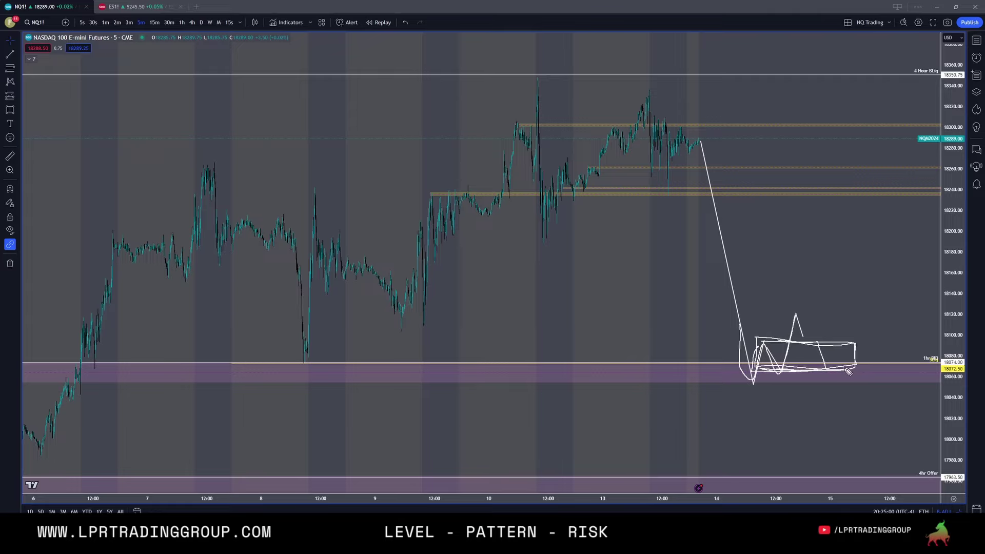
left_click_drag(923, 355, 926, 353)
key("Escape")
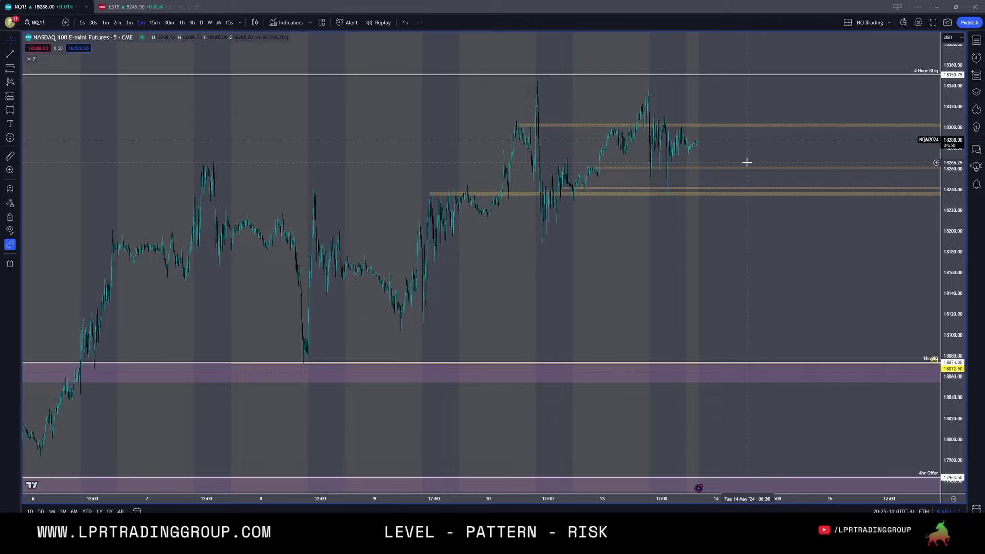
left_click_drag(775, 142, 848, 144)
scroll(753, 166, "up", 3)
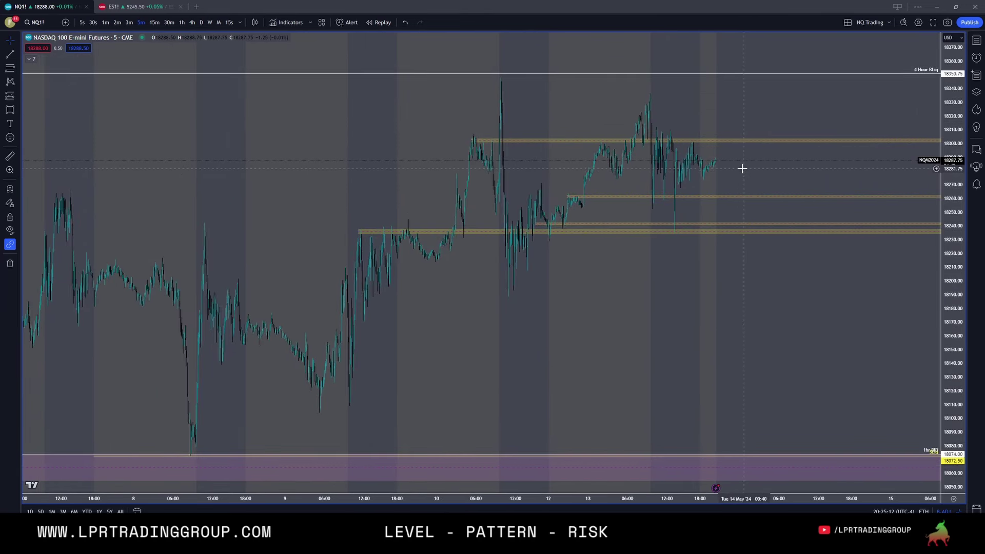